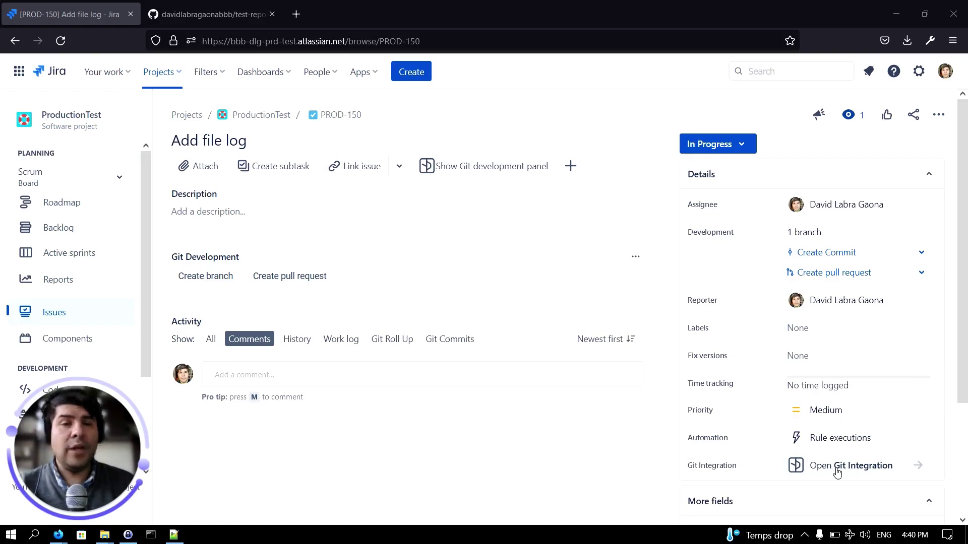
Create branch task/PROD-150-add-file-log-1 from main in test-repo for PROD-150, then view it on GitHub.
left_click(836, 473)
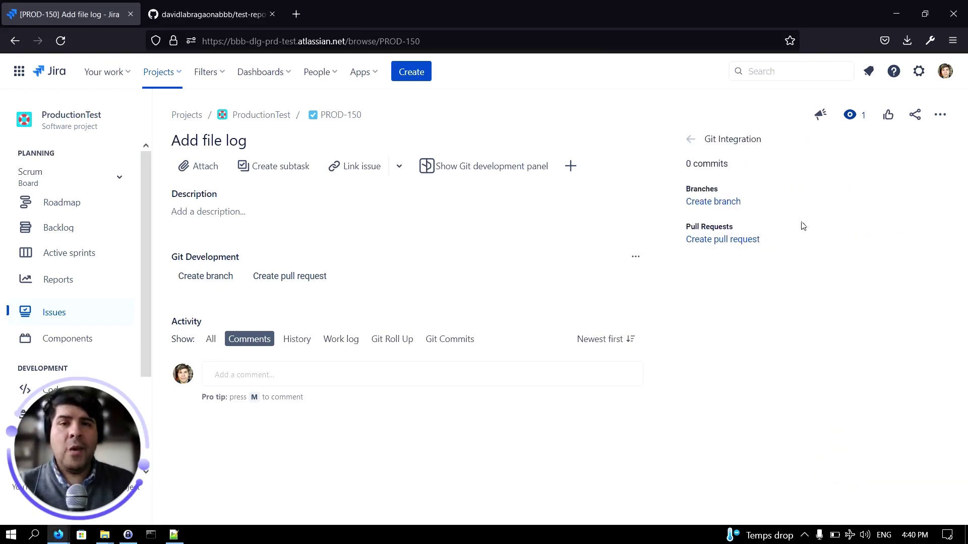
left_click(720, 202)
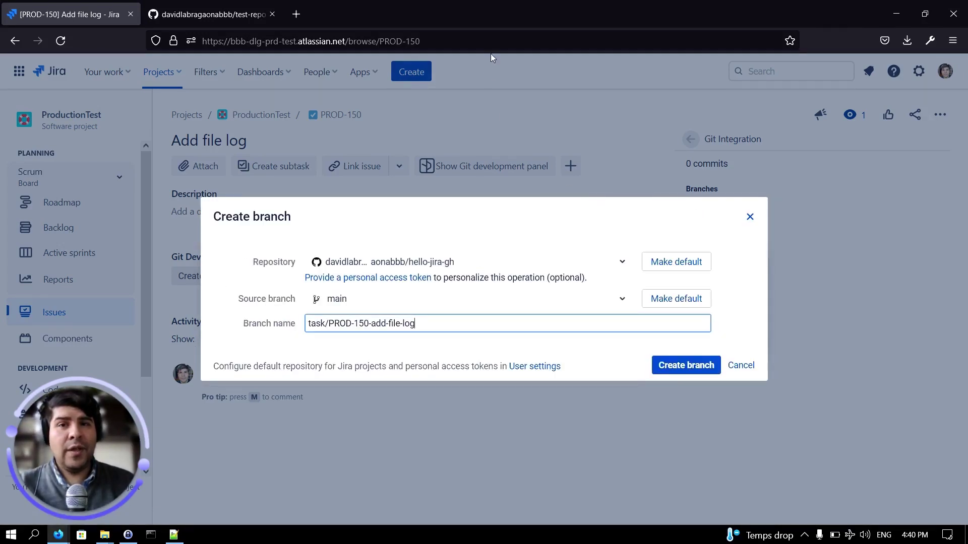
left_click(466, 262)
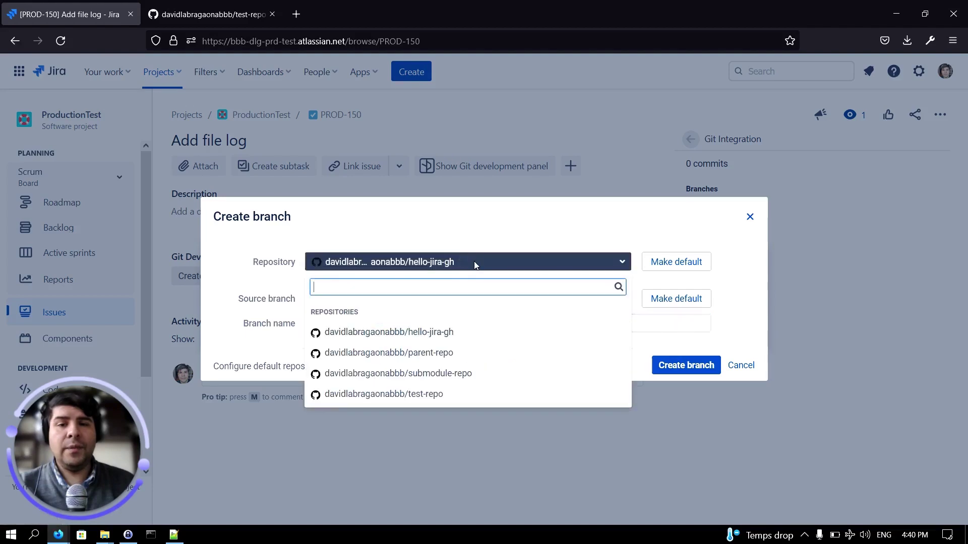
left_click(452, 395)
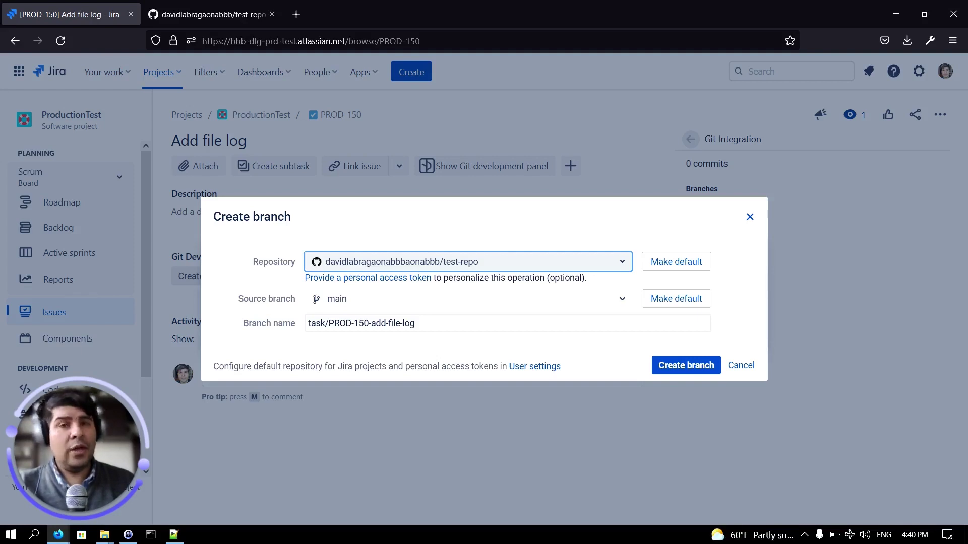
left_click(443, 324)
type("-1")
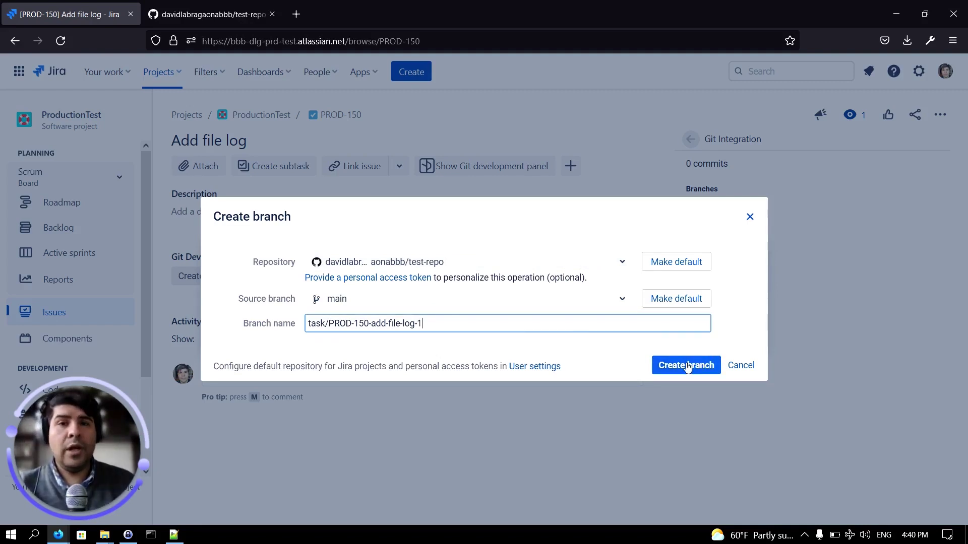
left_click(687, 367)
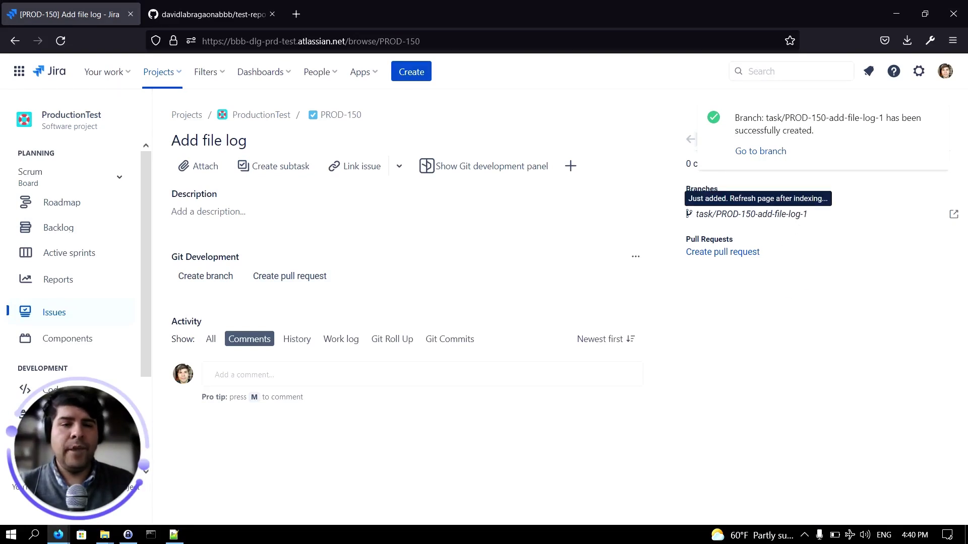
left_click(954, 216)
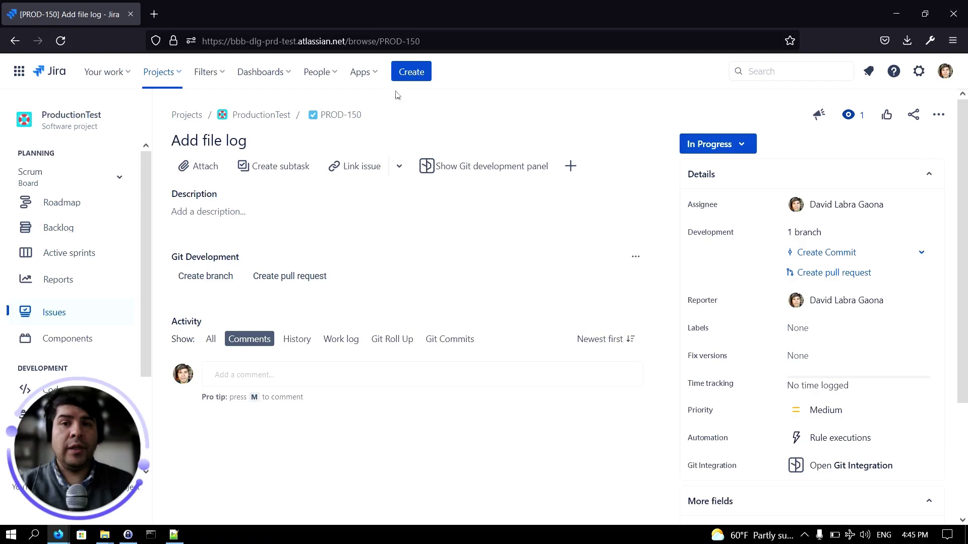
In Git Integration general settings, uncheck Enable create/delete branch and save with Update.
left_click(370, 74)
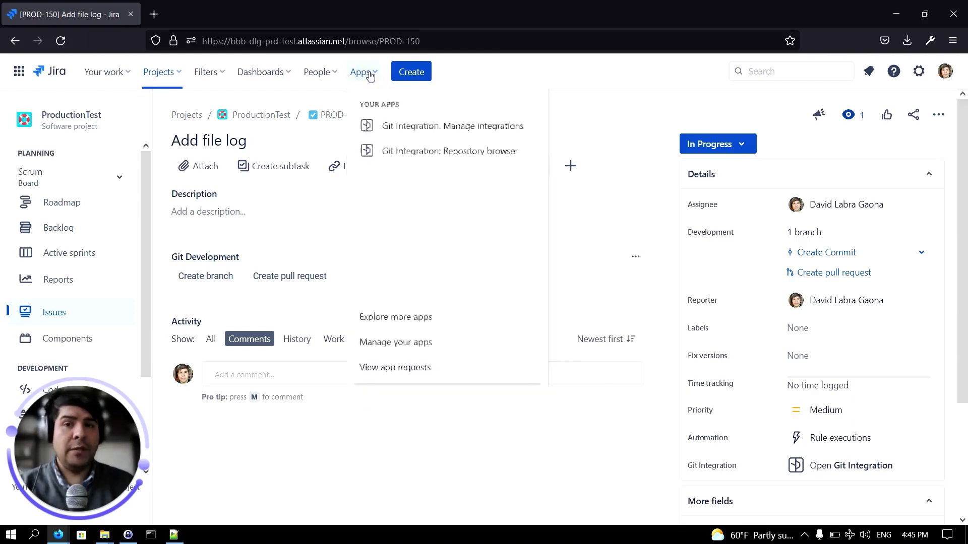
right_click(441, 126)
left_click(466, 137)
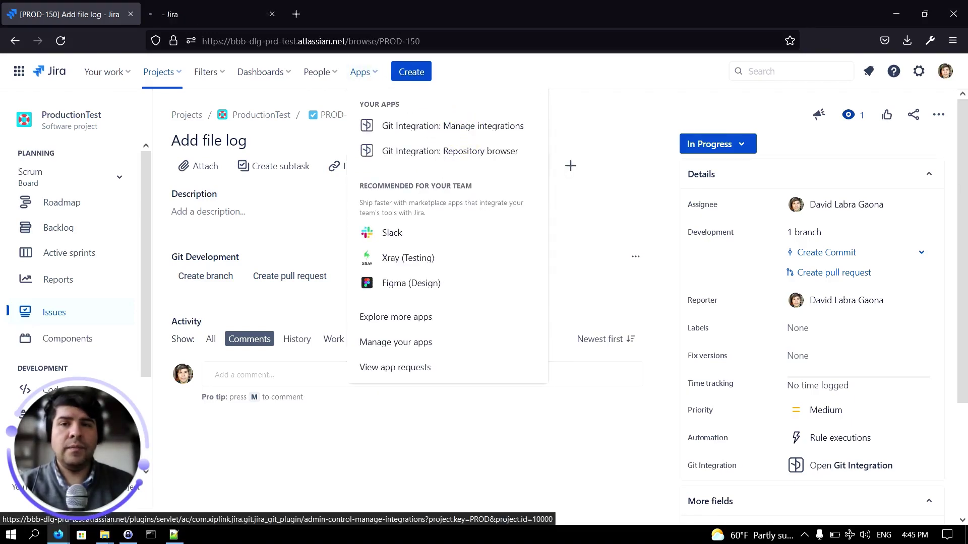
left_click(234, 12)
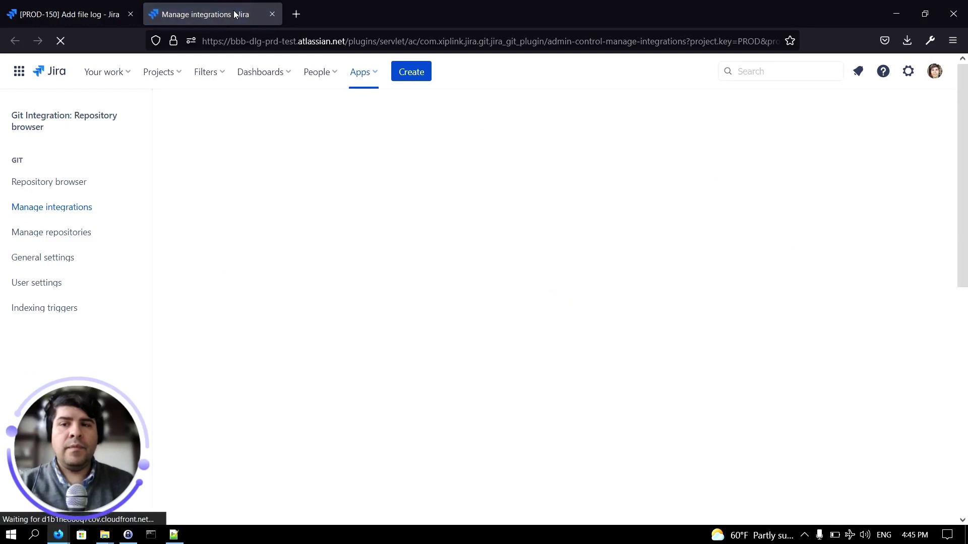
left_click(46, 270)
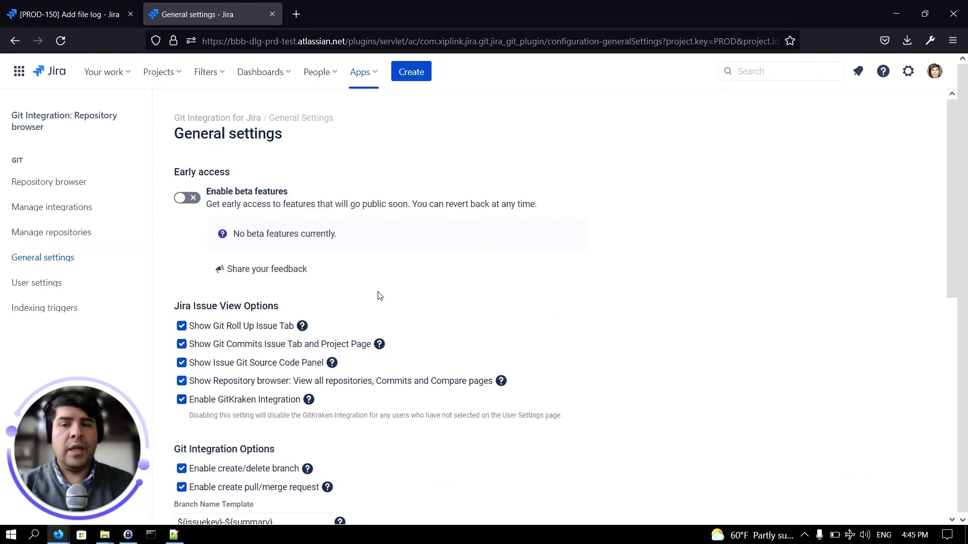
scroll(379, 296, "down", 3)
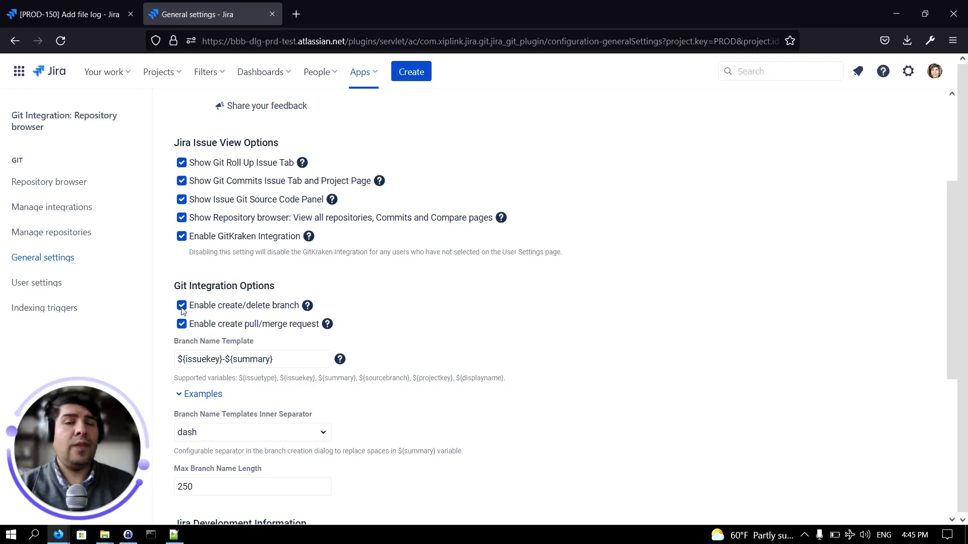
left_click(181, 307)
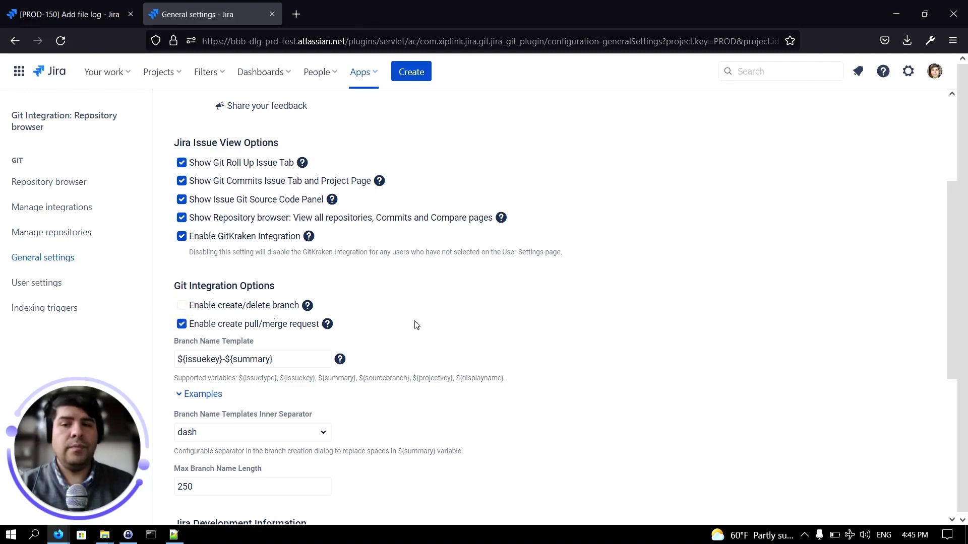
scroll(415, 324, "down", 5)
left_click(186, 406)
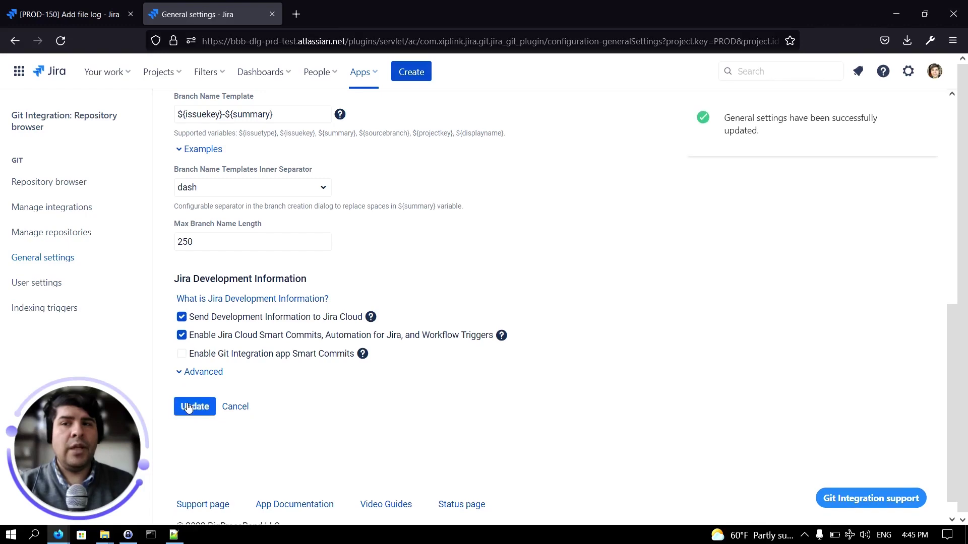
Reload the PROD-150 issue and review its Git Integration details.
left_click(63, 5)
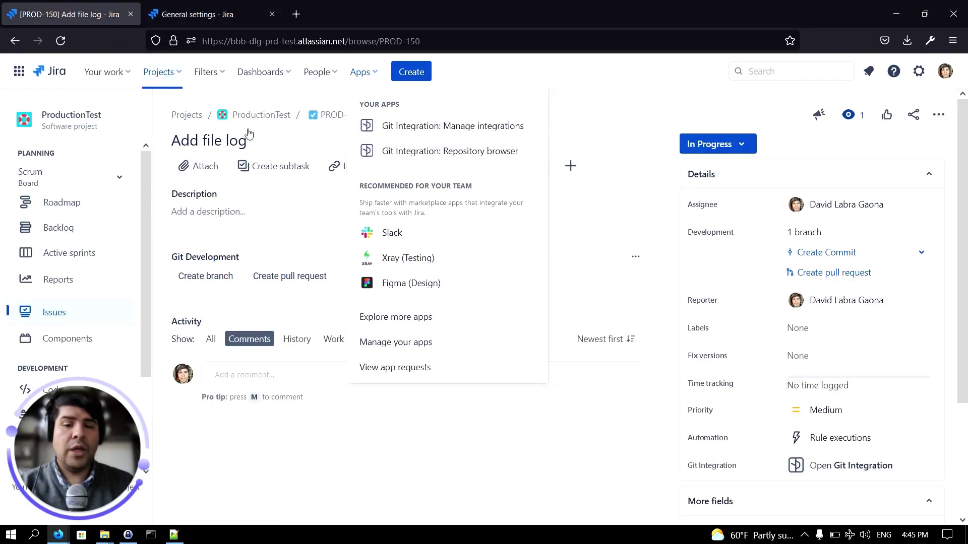
left_click(440, 426)
key("F5")
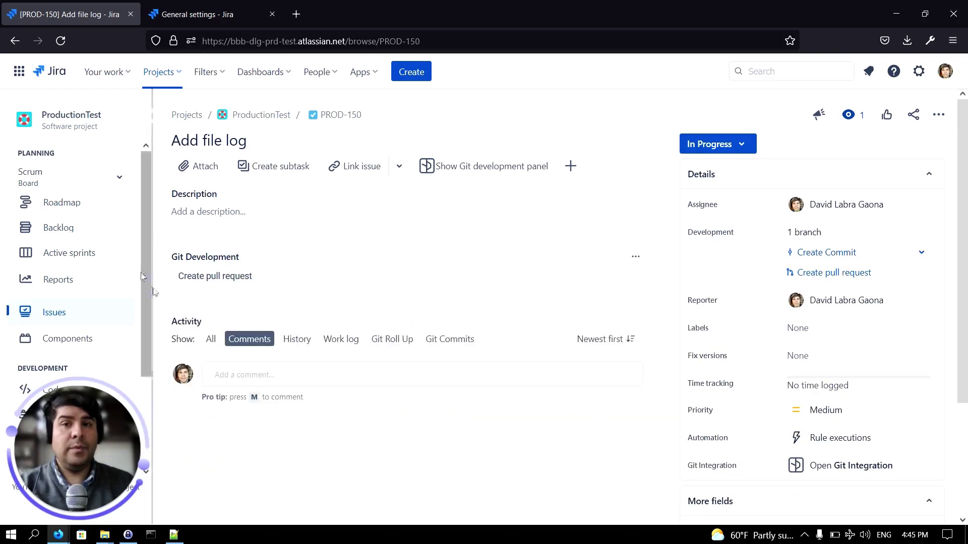
left_click(852, 465)
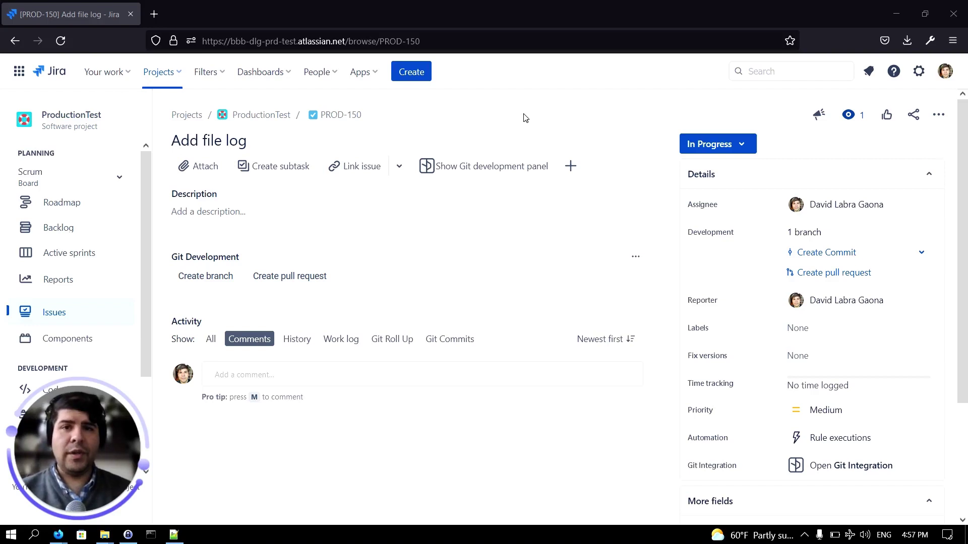
Create a pull request in test-repo merging task/PROD-150-add-file-log-1 into main.
left_click(867, 463)
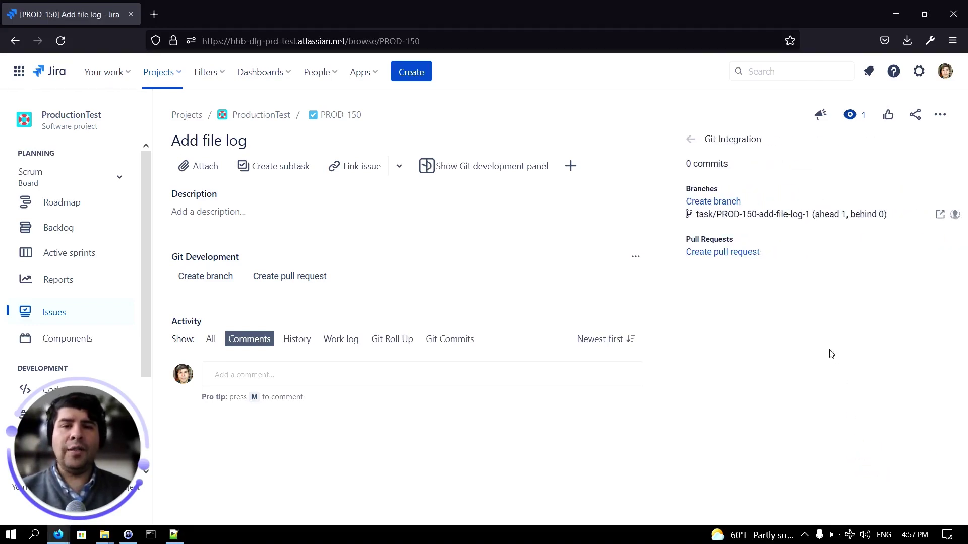
left_click(746, 253)
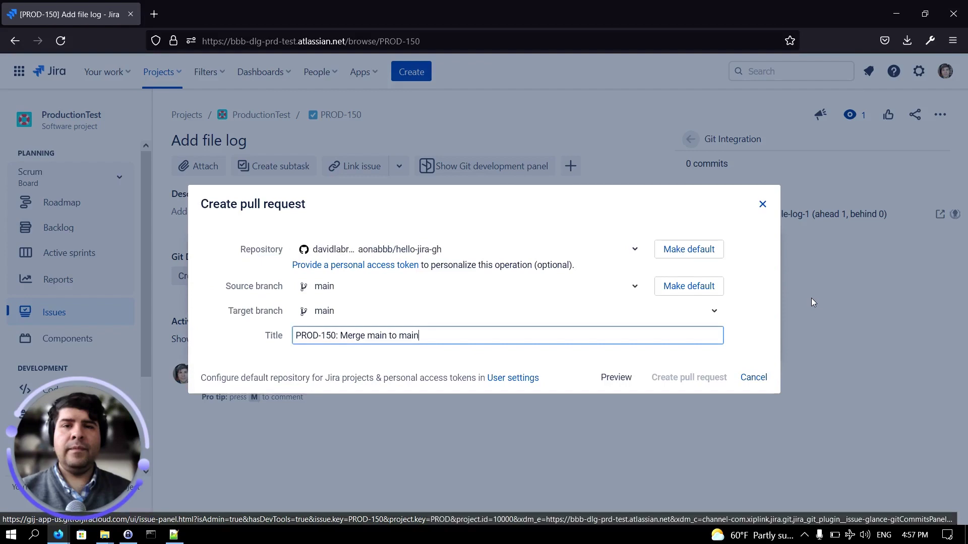
left_click(464, 249)
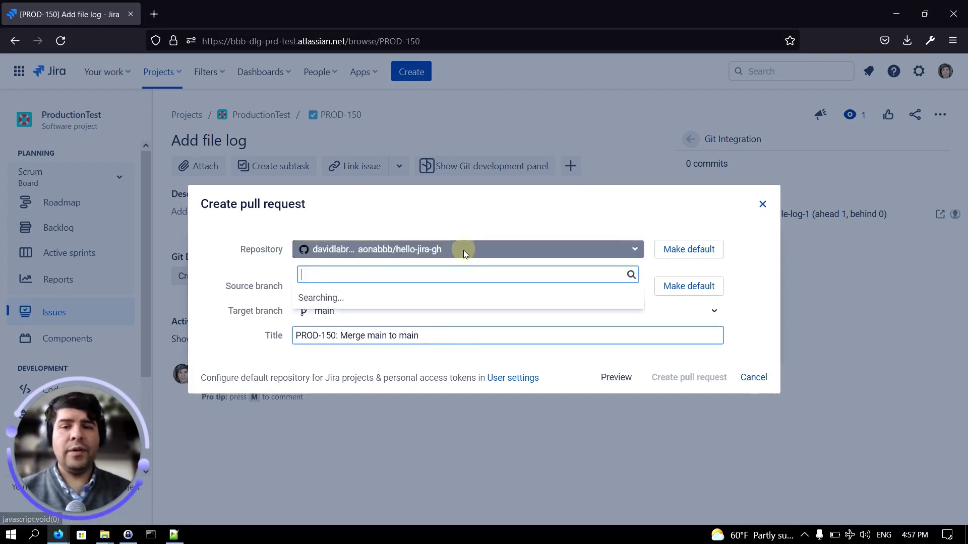
left_click(454, 382)
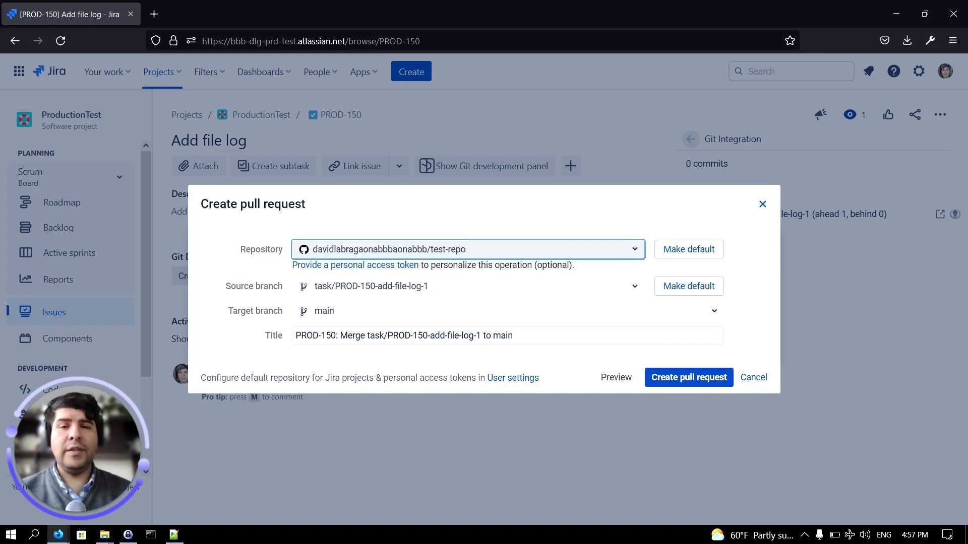
left_click(699, 383)
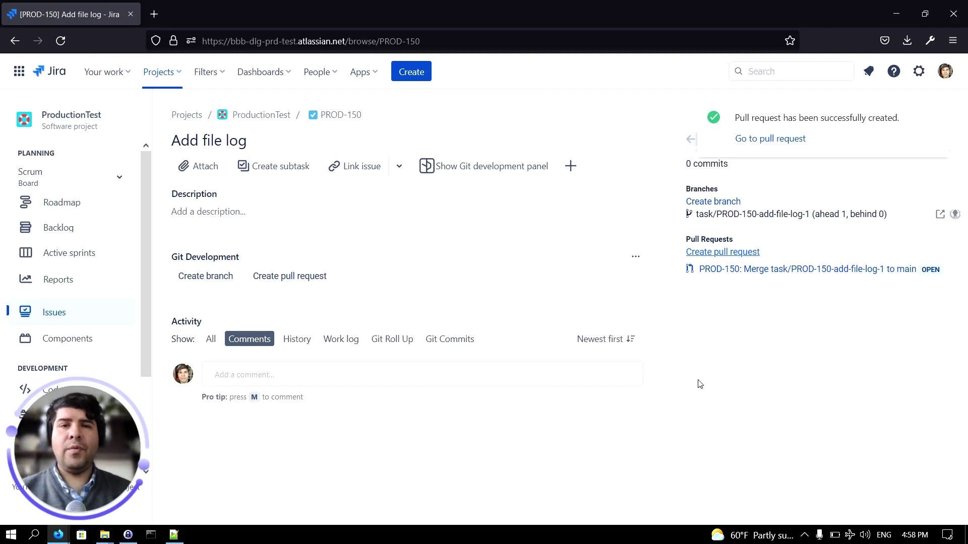
Open the new pull request on GitHub in a new tab.
right_click(749, 275)
left_click(794, 285)
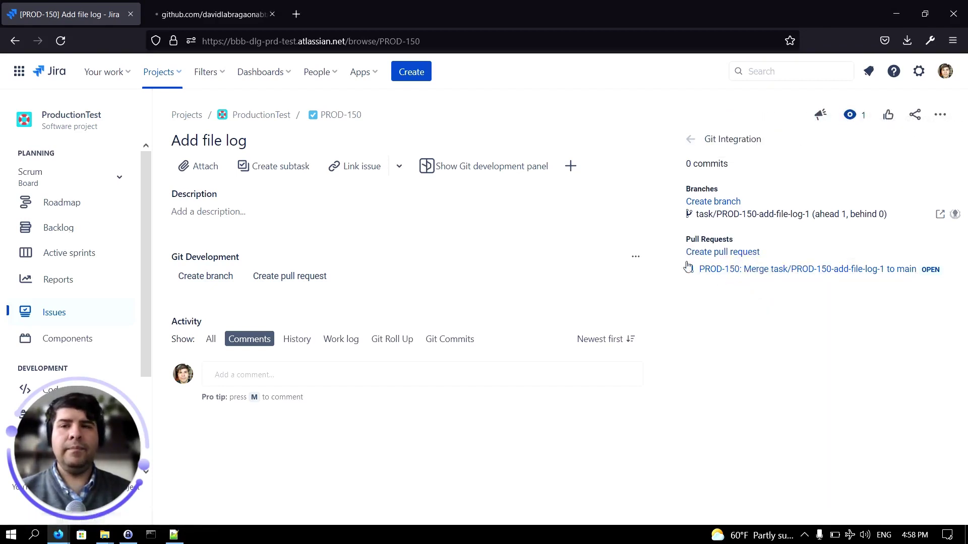
left_click(216, 25)
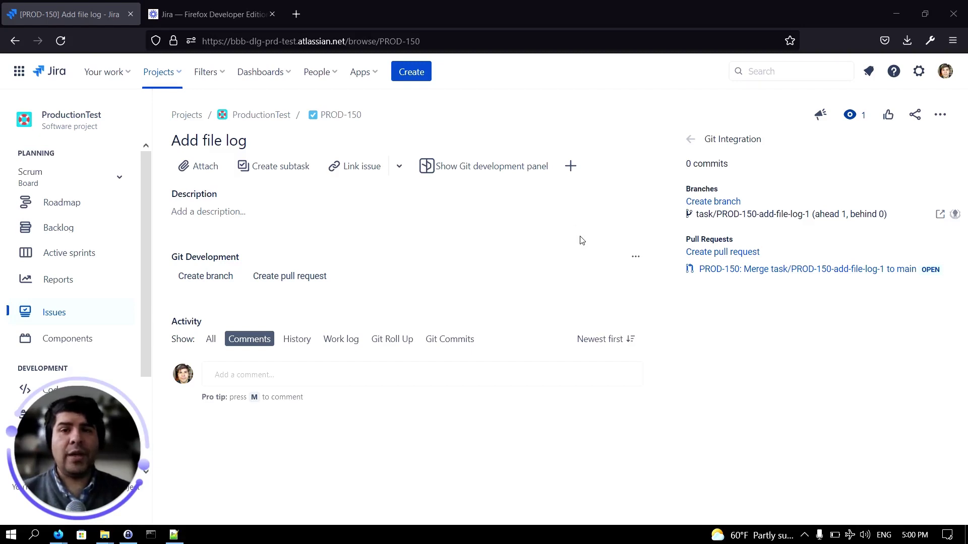
In Git Integration general settings, uncheck Enable create pull/merge request and save with Update.
left_click(368, 77)
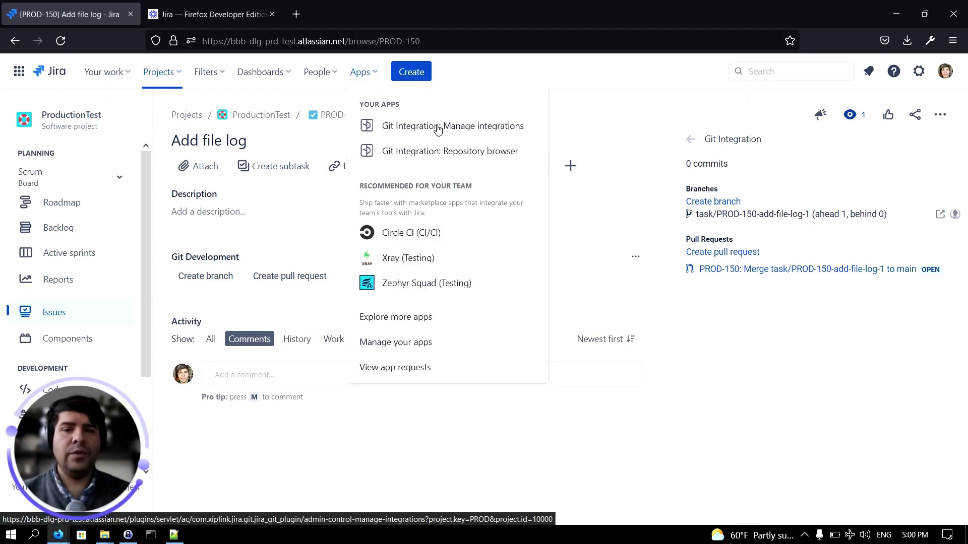
left_click(438, 129)
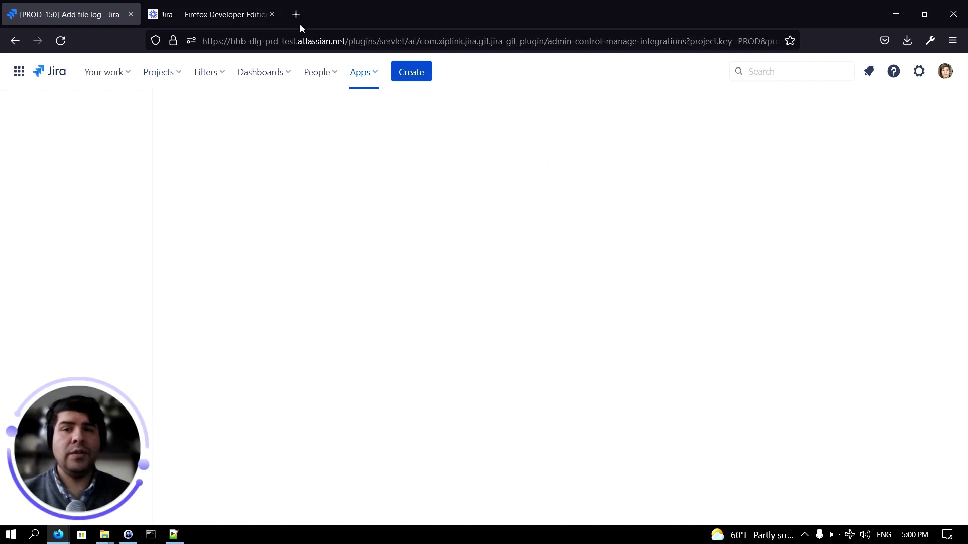
left_click(272, 14)
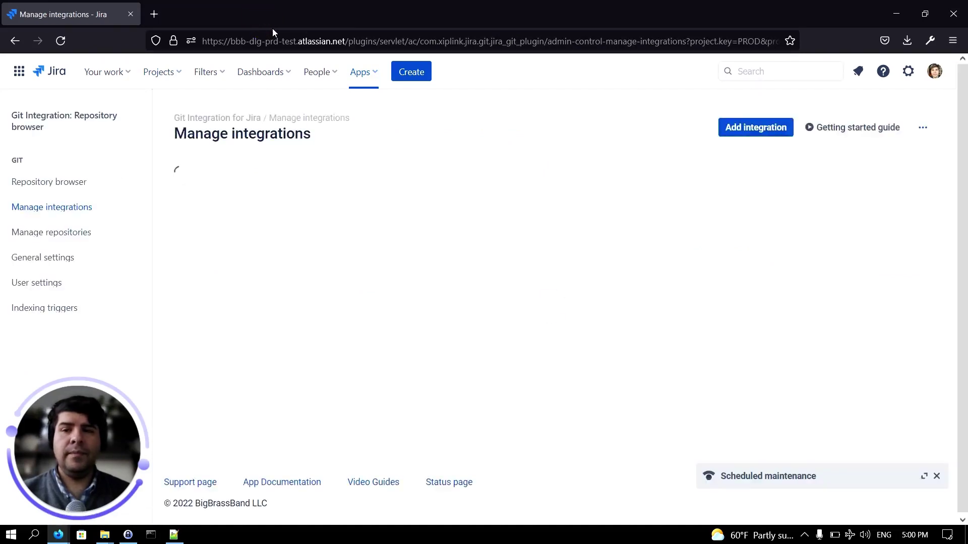
left_click(51, 257)
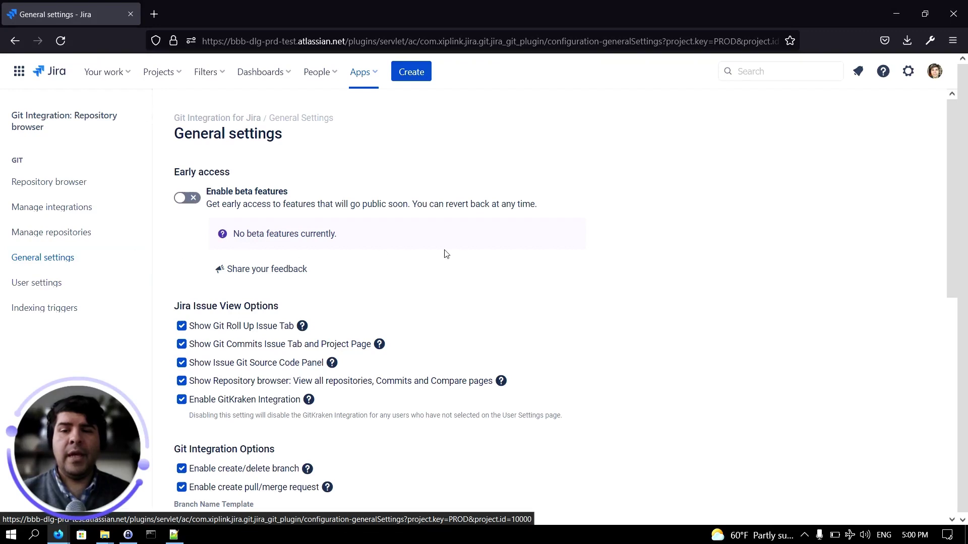
scroll(476, 255, "down", 5)
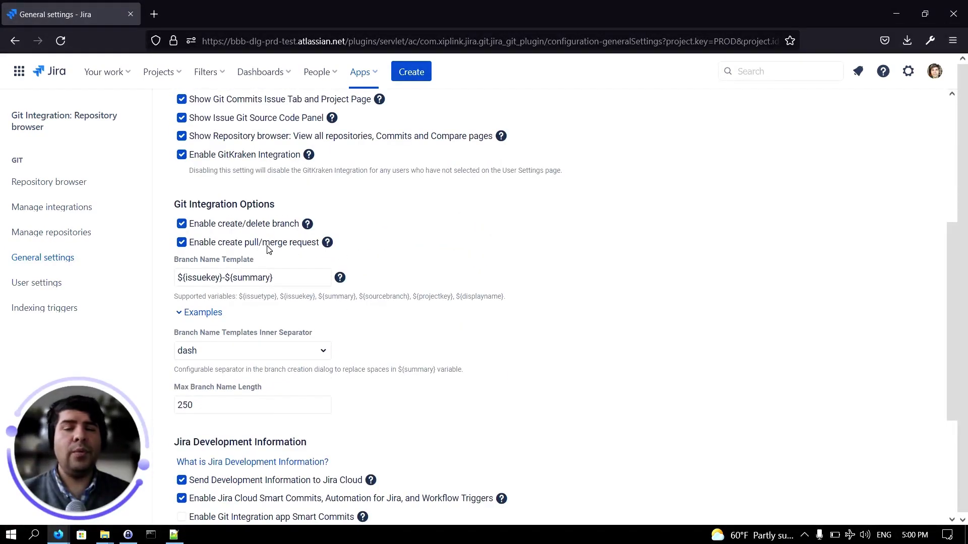
left_click(181, 243)
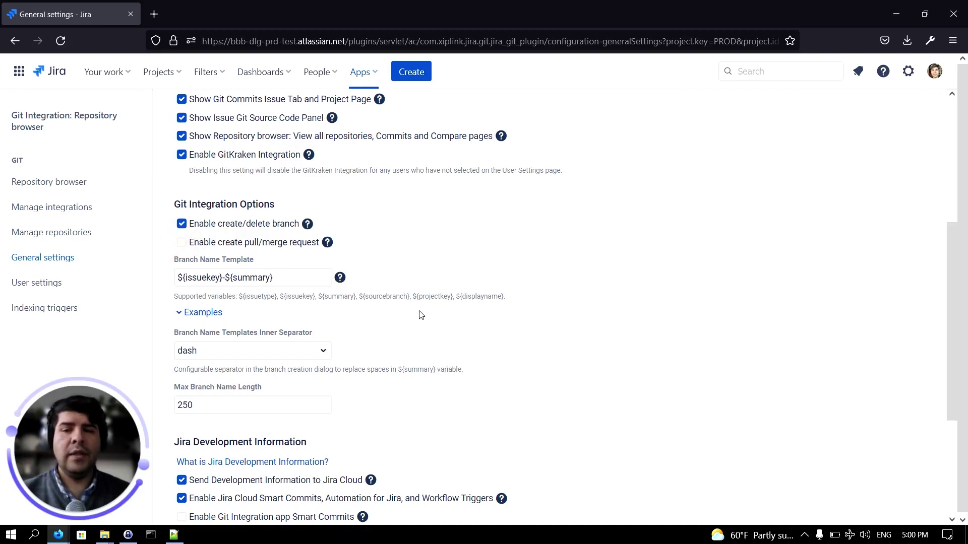
scroll(422, 315, "down", 4)
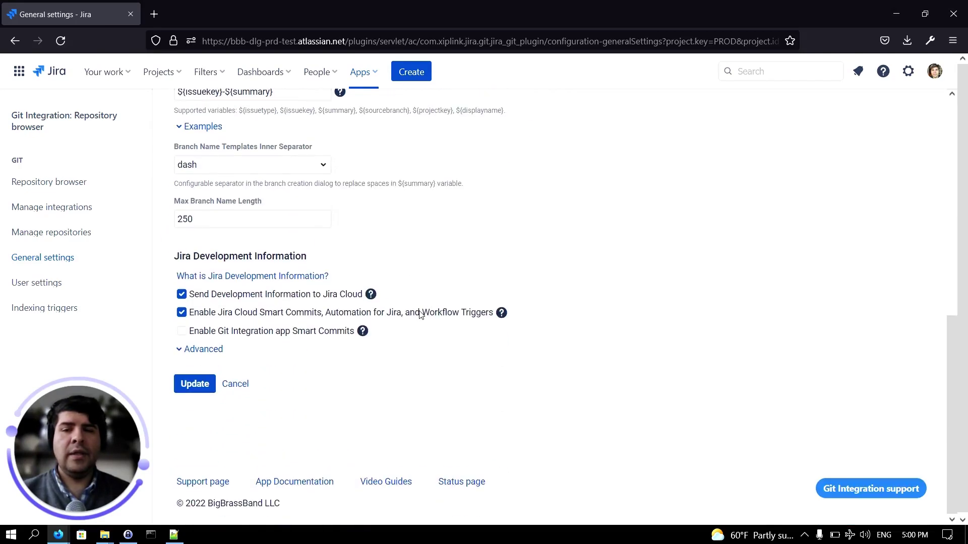
left_click(186, 386)
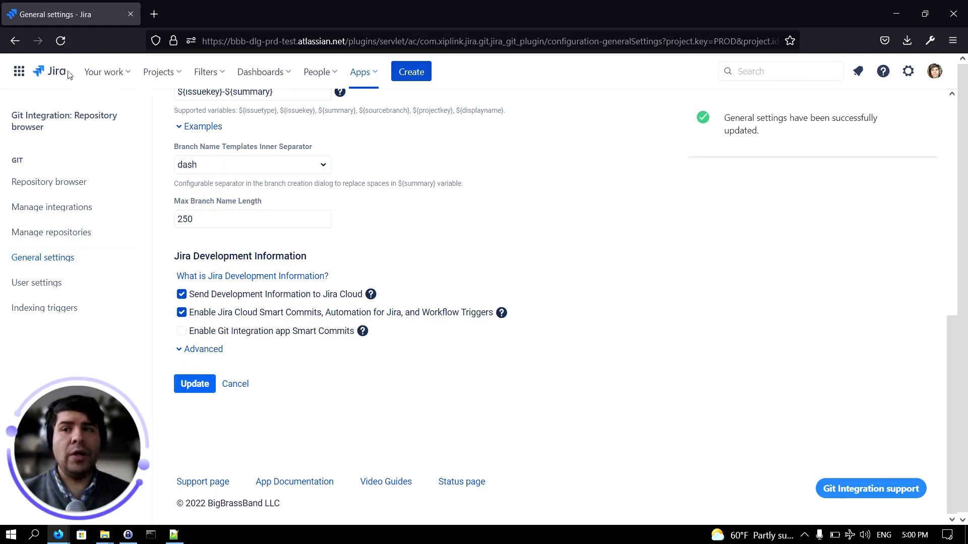
Go back to PROD-150 and refresh its Git Integration panel.
right_click(16, 41)
left_click(31, 104)
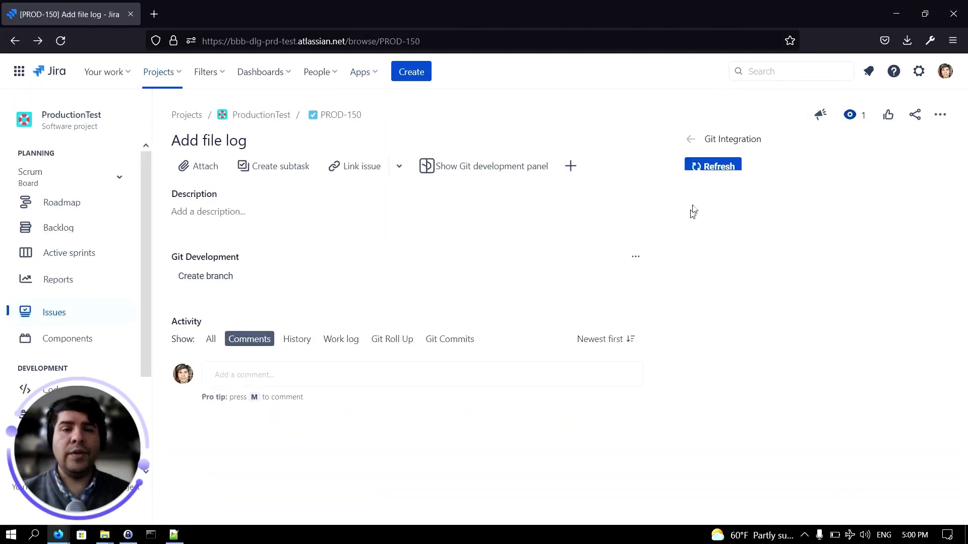
left_click(715, 173)
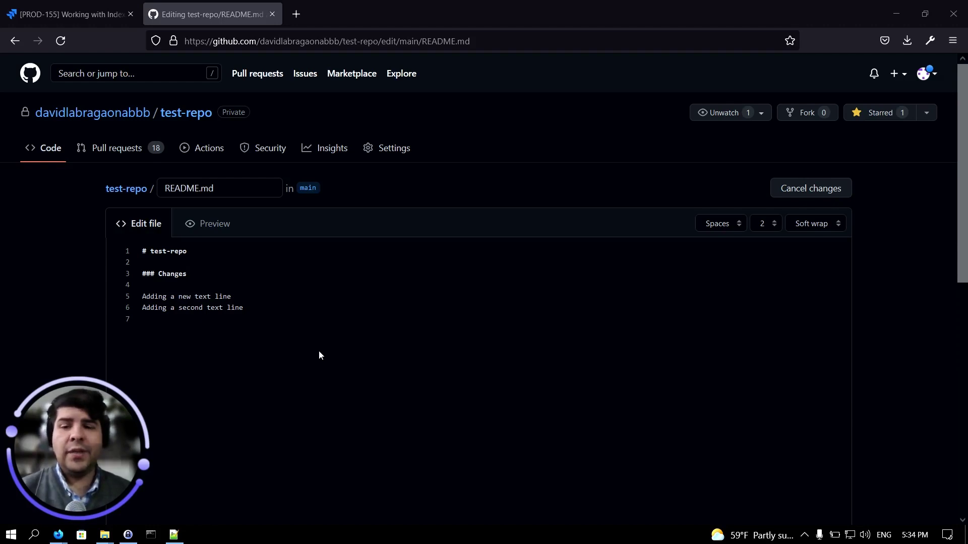
Commit the README.md change directly to main with commit message 'PROD-155'.
scroll(294, 317, "down", 10)
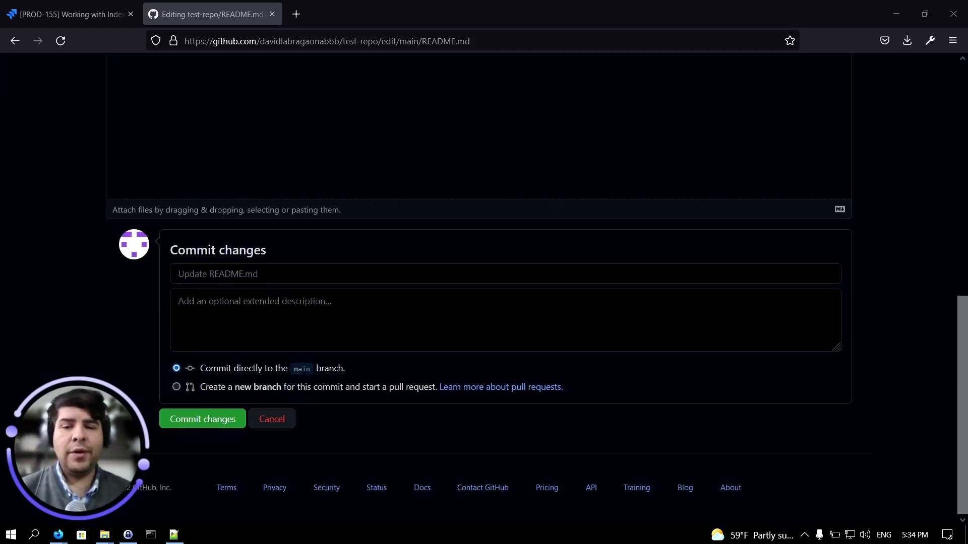
left_click(306, 273)
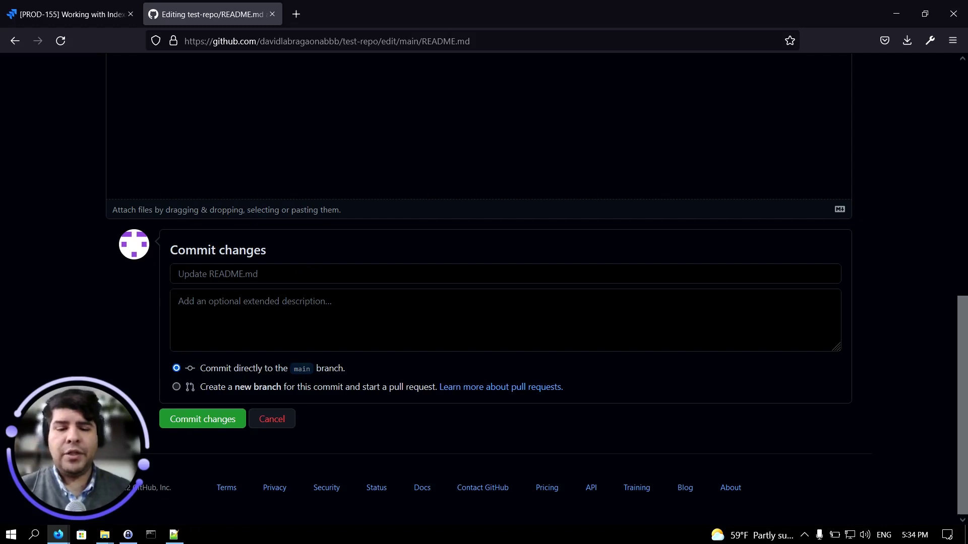
type("PRO")
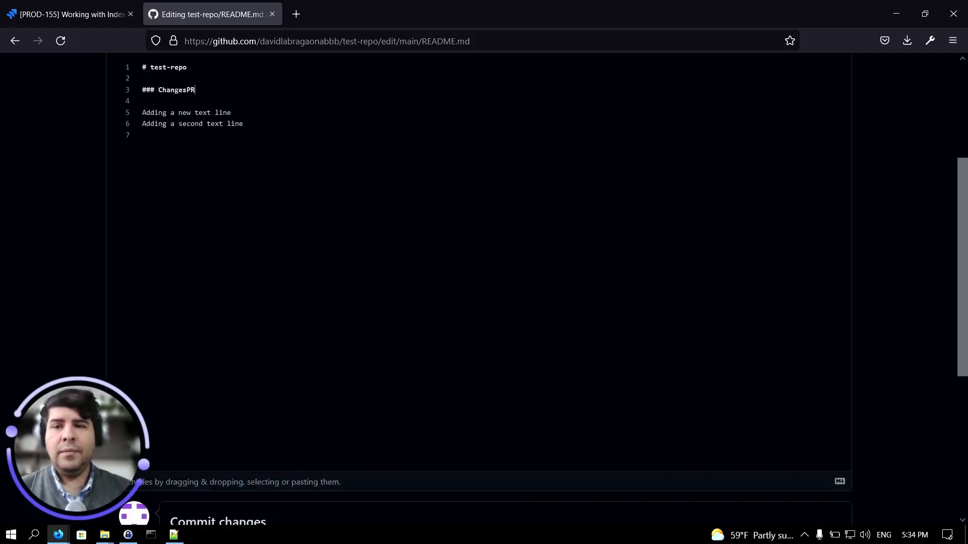
scroll(306, 273, "down", 5)
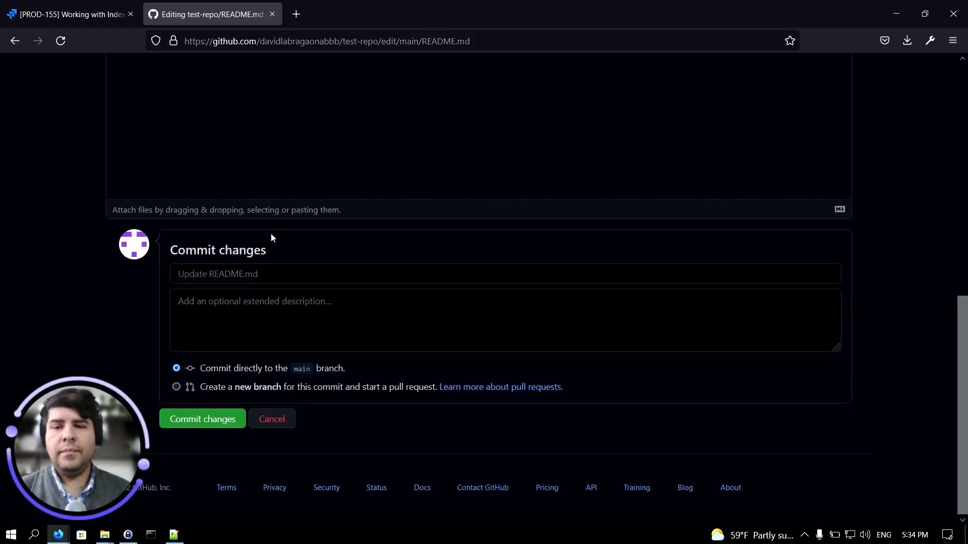
left_click(270, 272)
type("PROD-155")
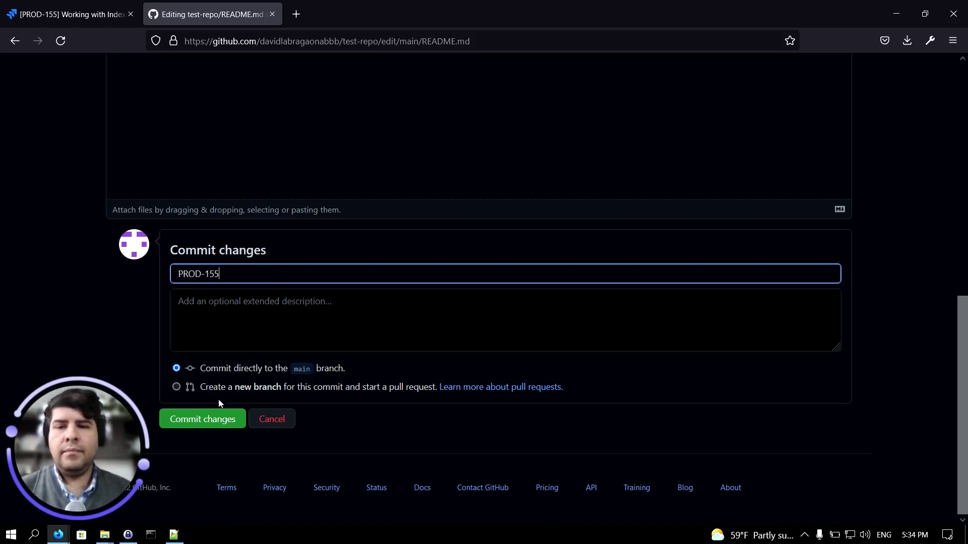
left_click(209, 419)
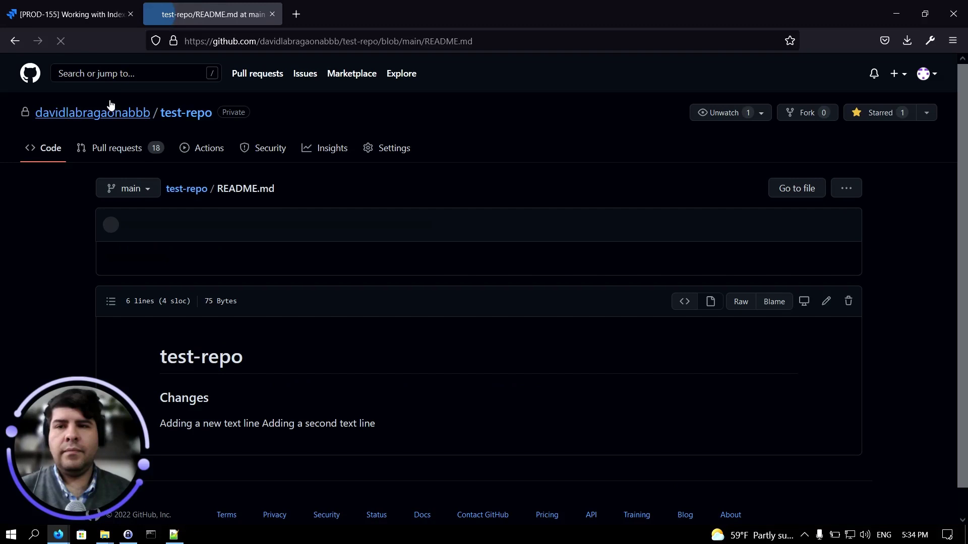
Reload PROD-155 and open its Git Integration panel, showing 0 commits.
left_click(93, 13)
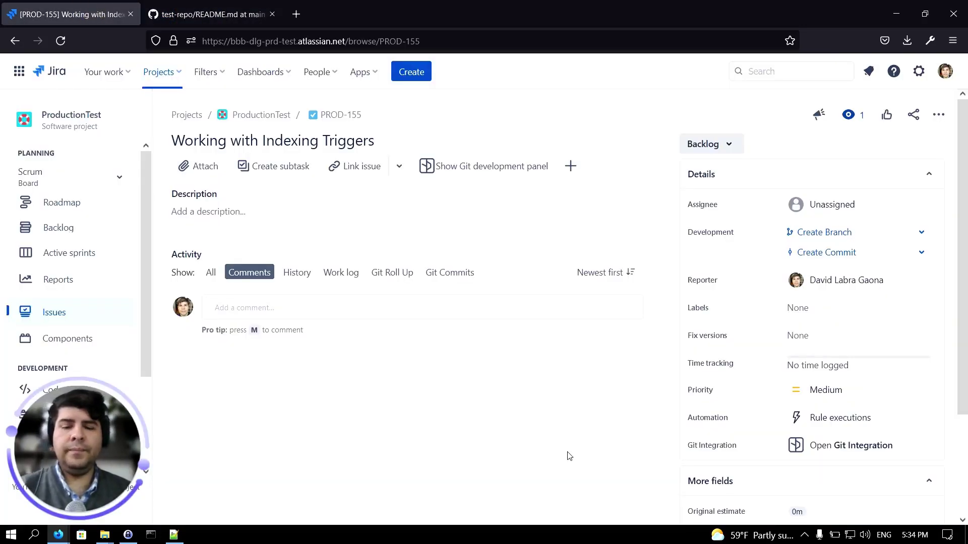
key("F5")
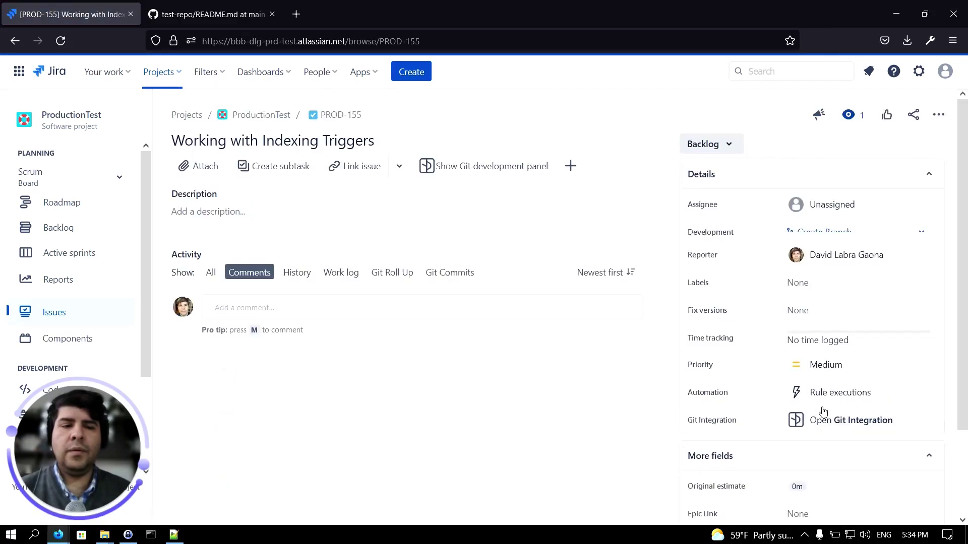
left_click(827, 452)
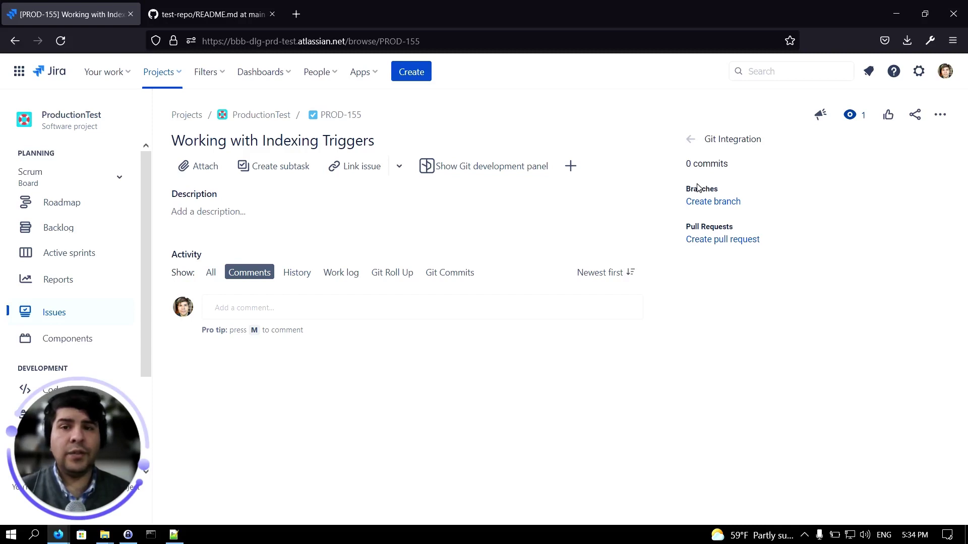
Open Git Integration's Indexing triggers page in a new tab via Manage integrations.
left_click(371, 79)
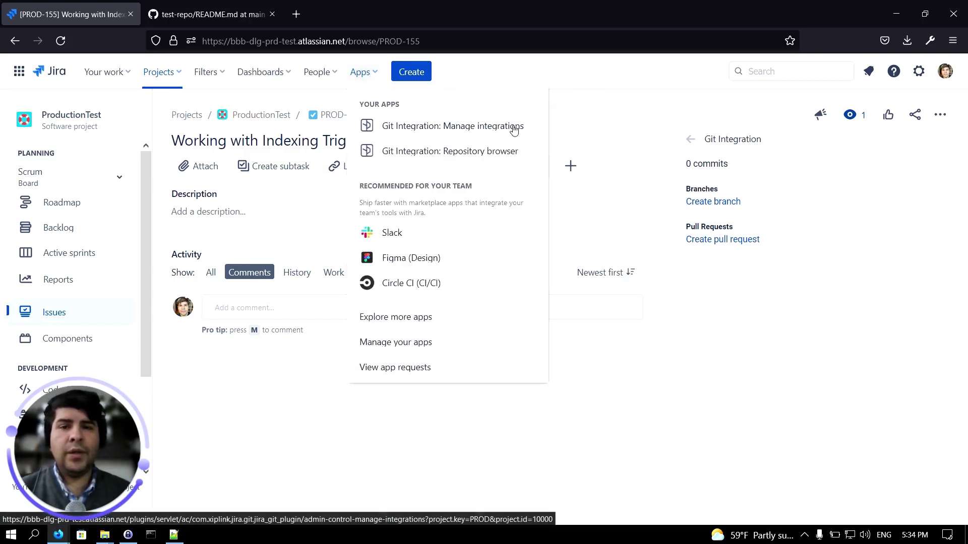
right_click(514, 129)
left_click(537, 136)
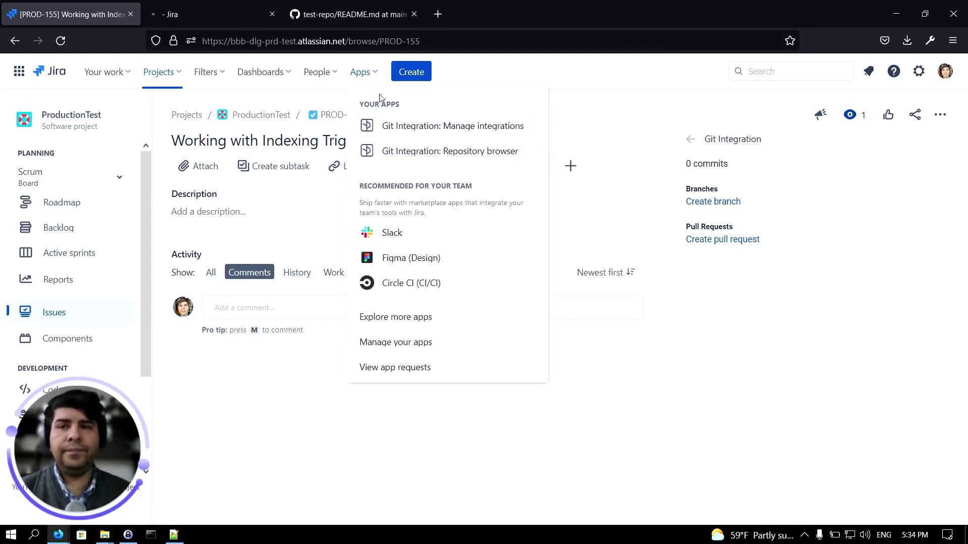
left_click(243, 6)
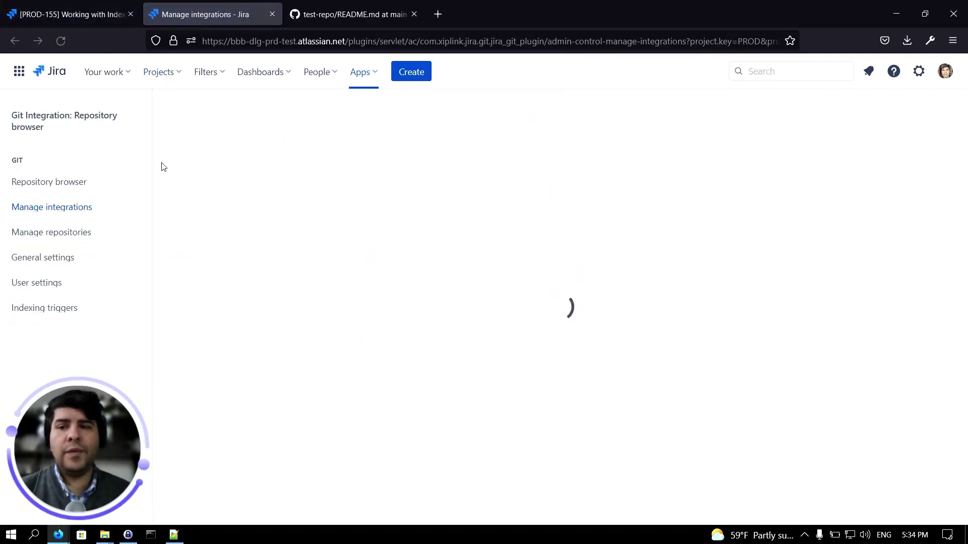
left_click(50, 313)
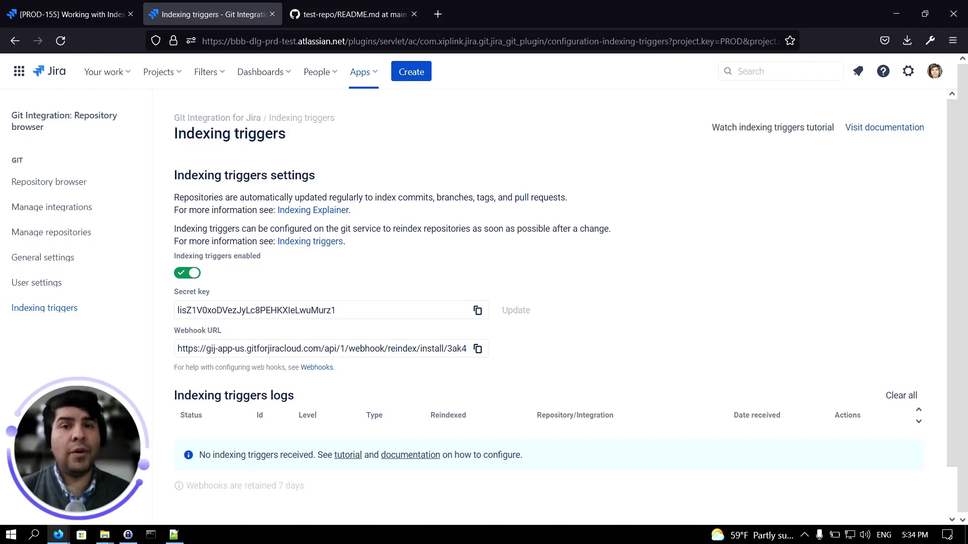
Start adding a new webhook in the test-repo repository settings on GitHub.
left_click(405, 7)
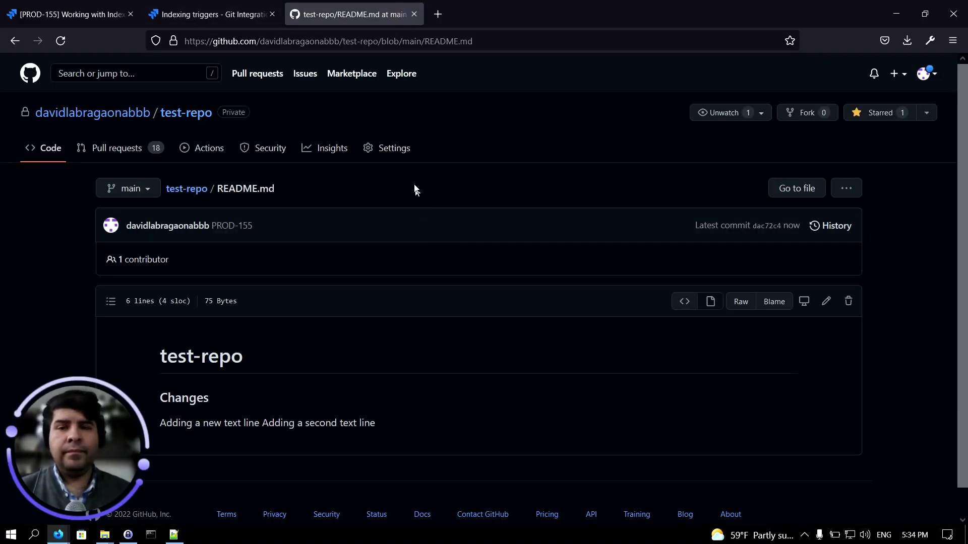
left_click(396, 151)
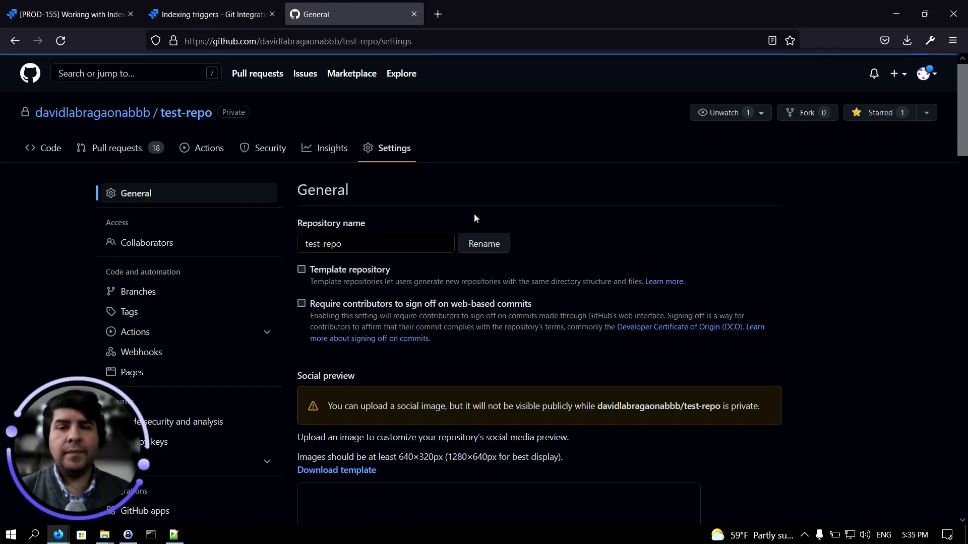
left_click(137, 351)
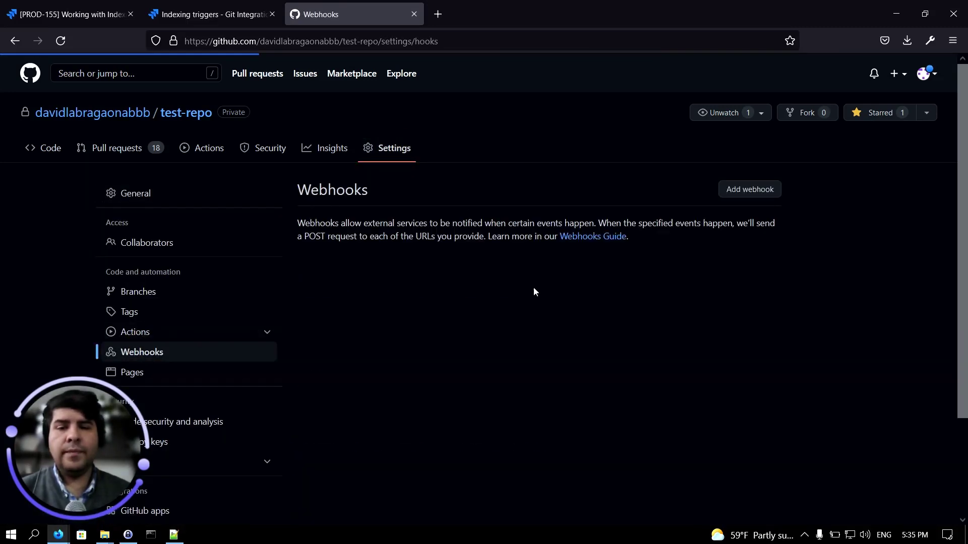
left_click(740, 190)
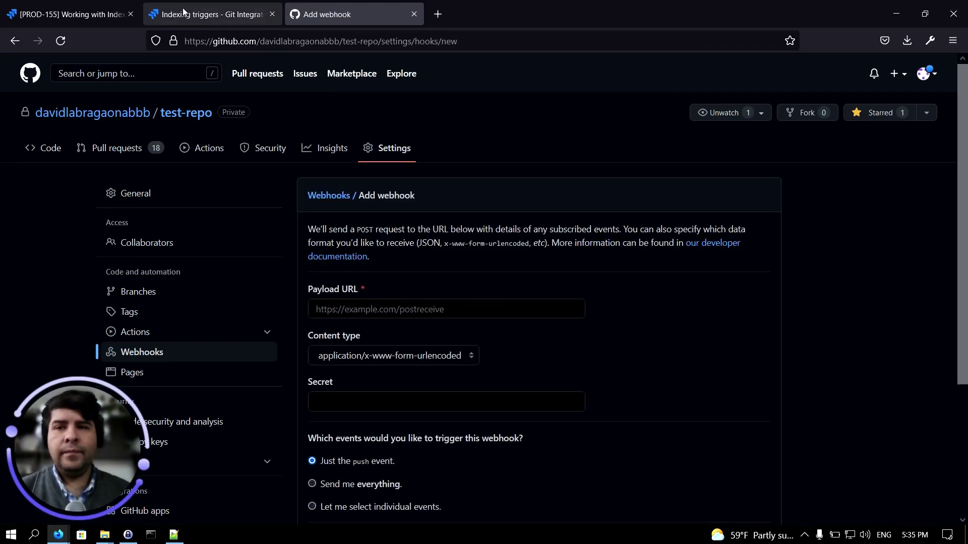
Paste Jira's indexing-trigger webhook URL as the payload URL and set content type to application/json.
left_click(79, 11)
left_click(236, 12)
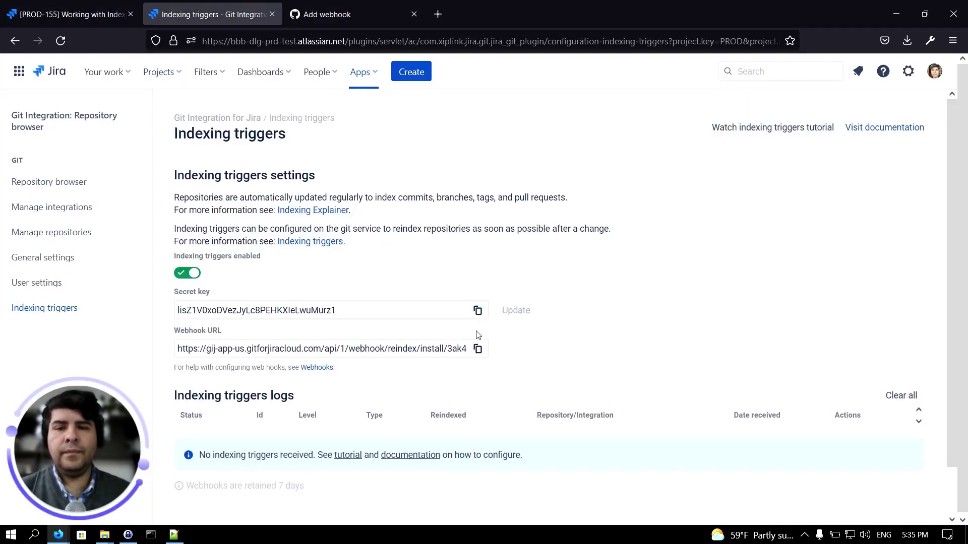
left_click(478, 349)
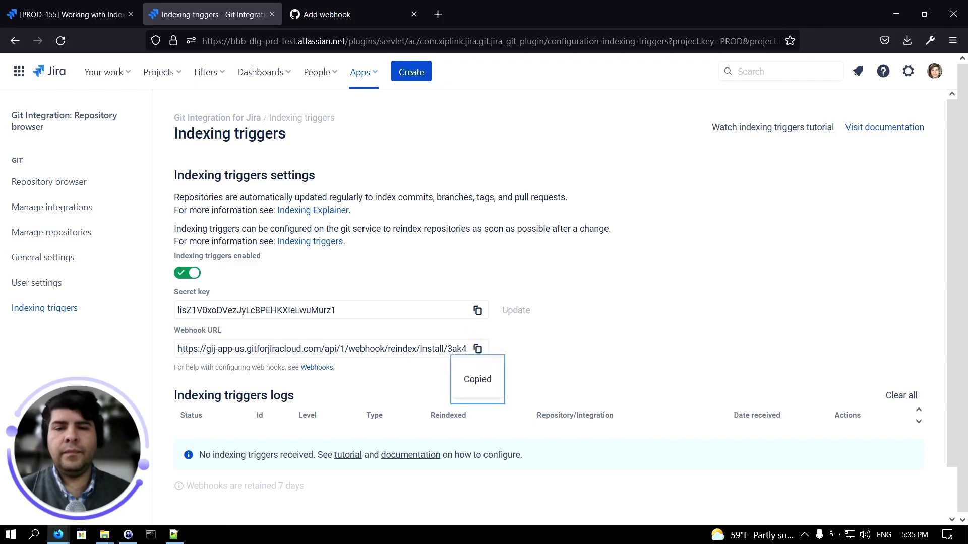
left_click(352, 15)
right_click(381, 309)
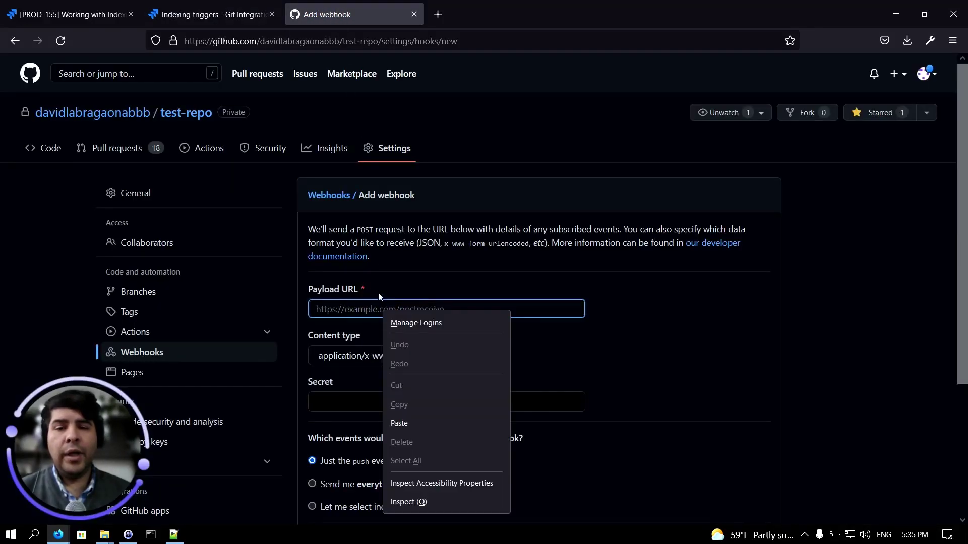
left_click(399, 424)
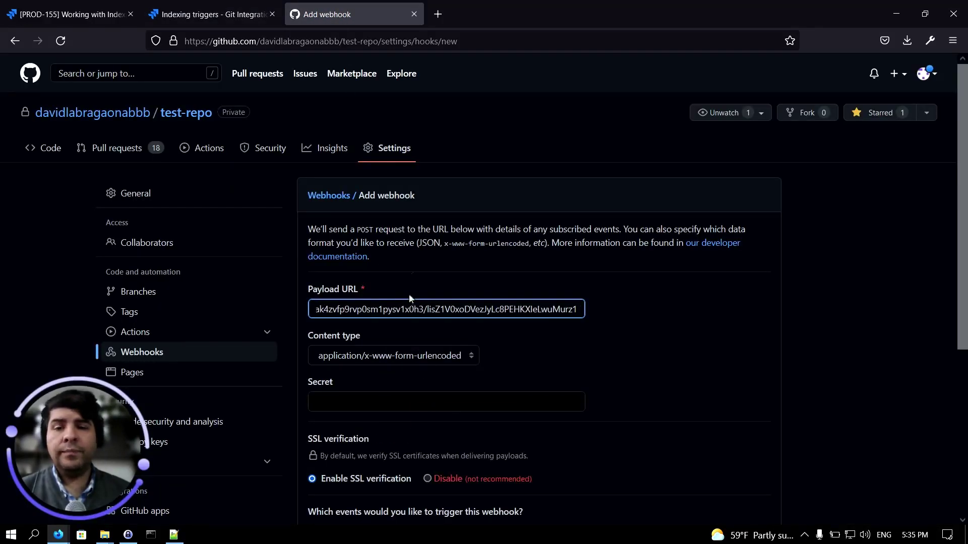
left_click(416, 357)
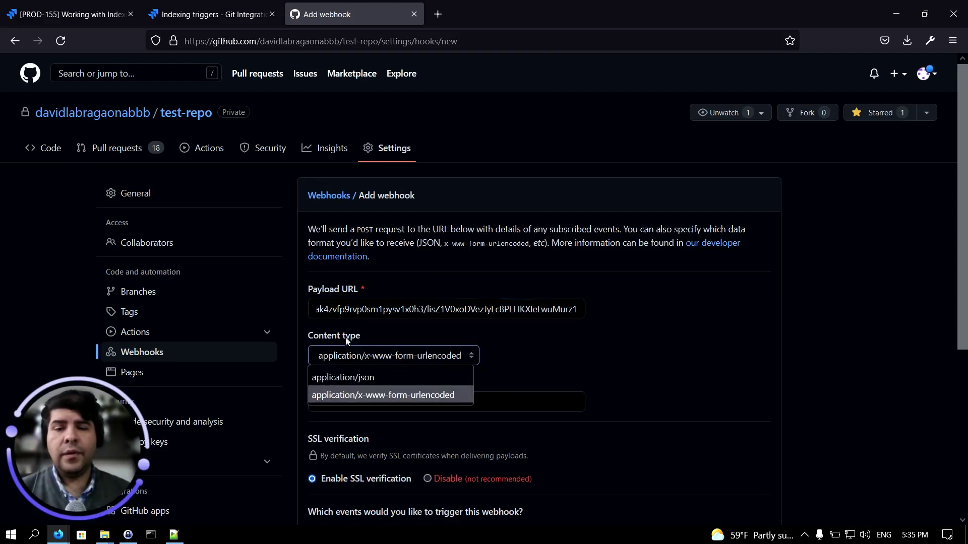
left_click(341, 380)
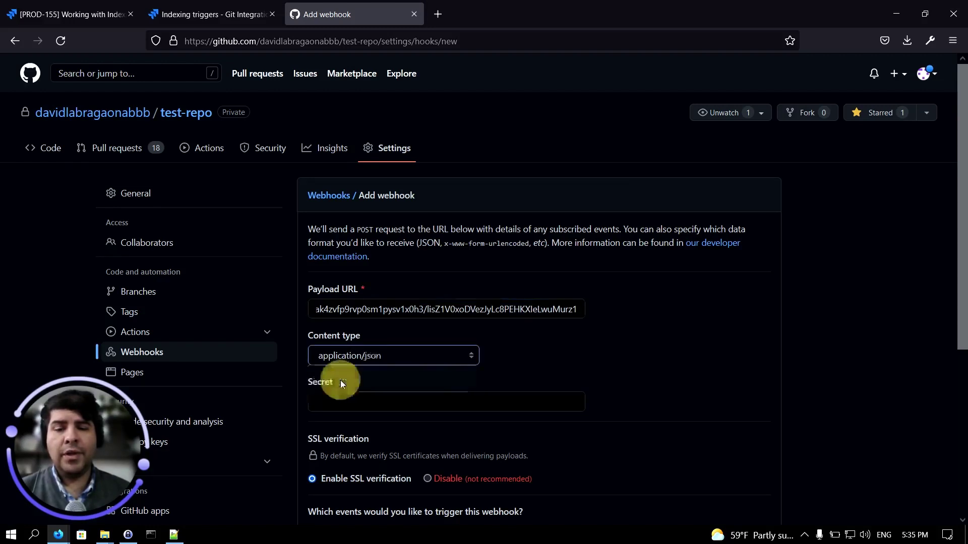
Fill the webhook Secret with the Jira indexing-triggers secret key.
scroll(657, 287, "down", 3)
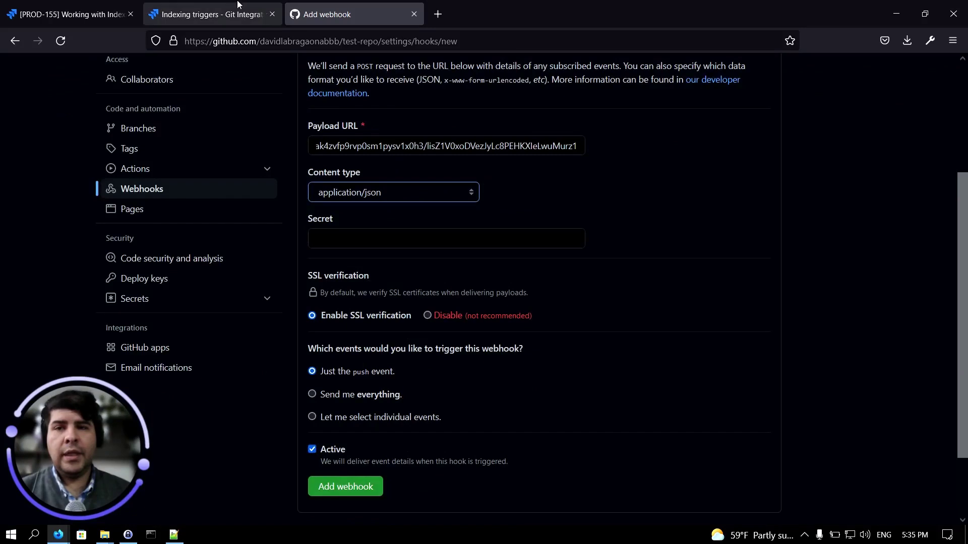
left_click(207, 14)
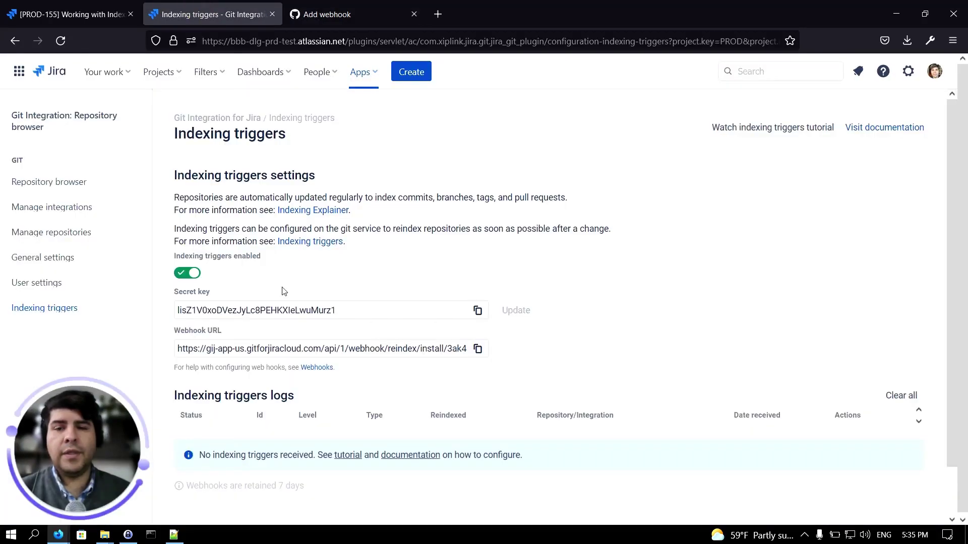
left_click(477, 310)
left_click(327, 14)
left_click(393, 239)
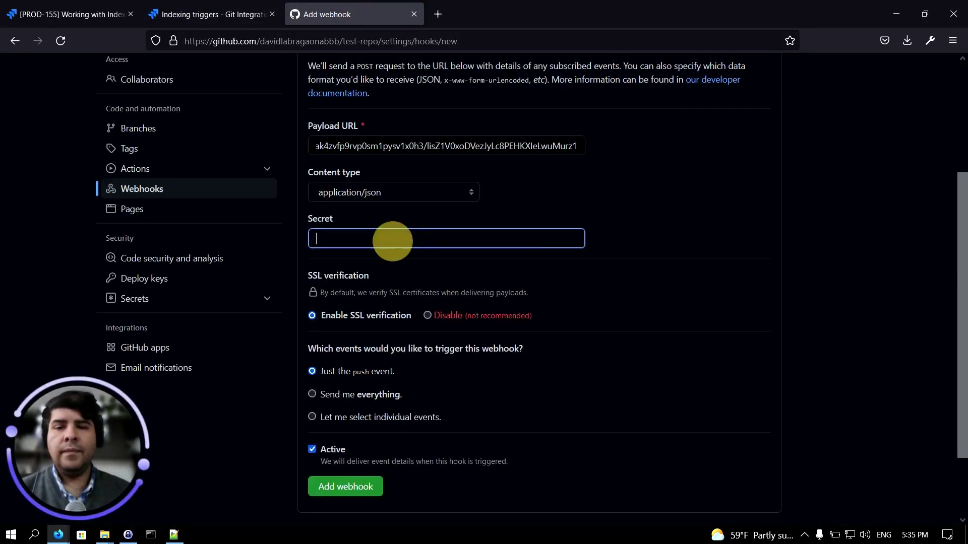
right_click(392, 241)
left_click(440, 355)
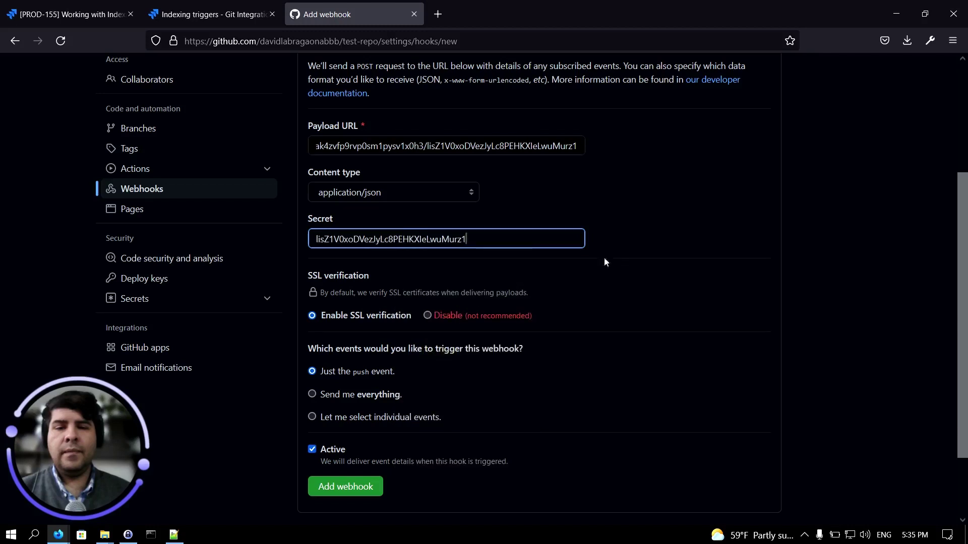
Choose individual events and tick Pull requests alongside Pushes.
scroll(604, 257, "down", 2)
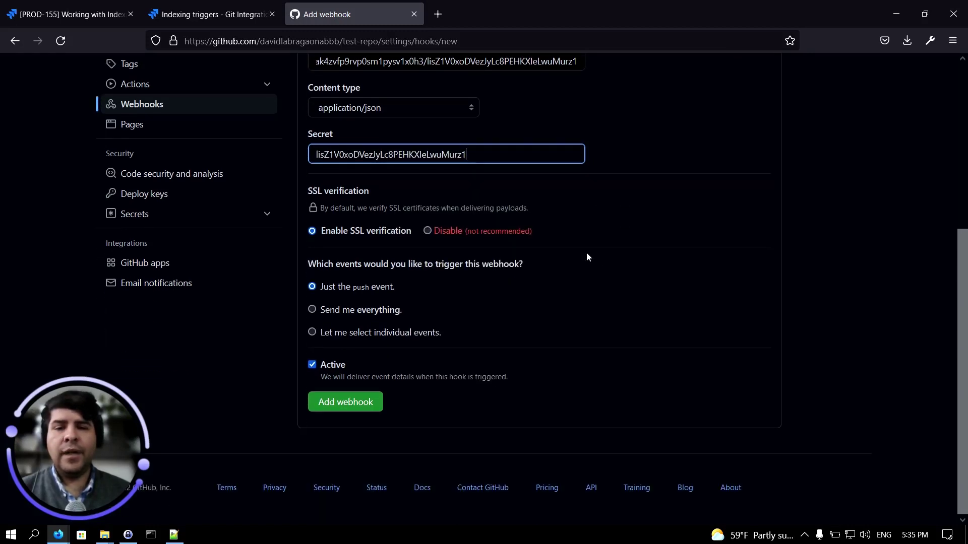
left_click(381, 334)
scroll(654, 340, "down", 7)
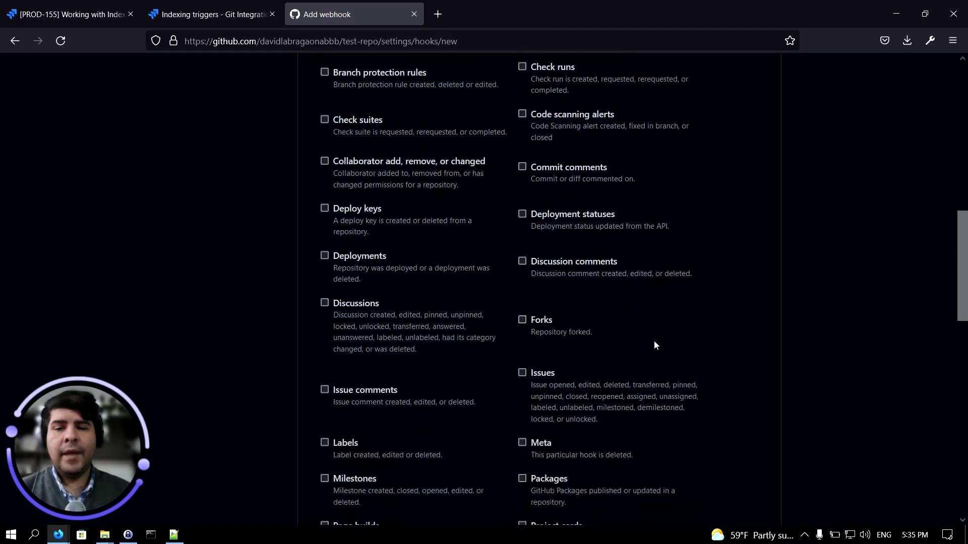
scroll(654, 345, "down", 10)
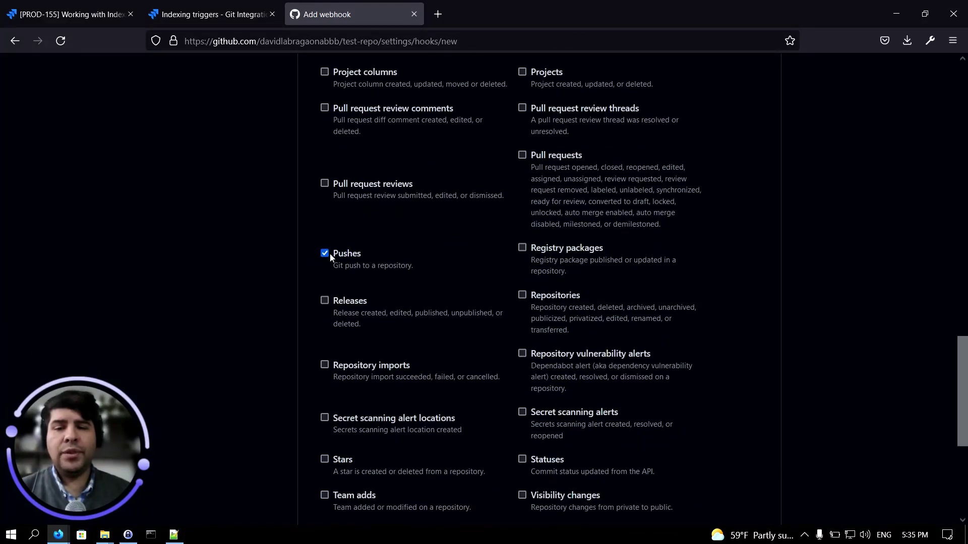
left_click(522, 156)
scroll(826, 400, "down", 5)
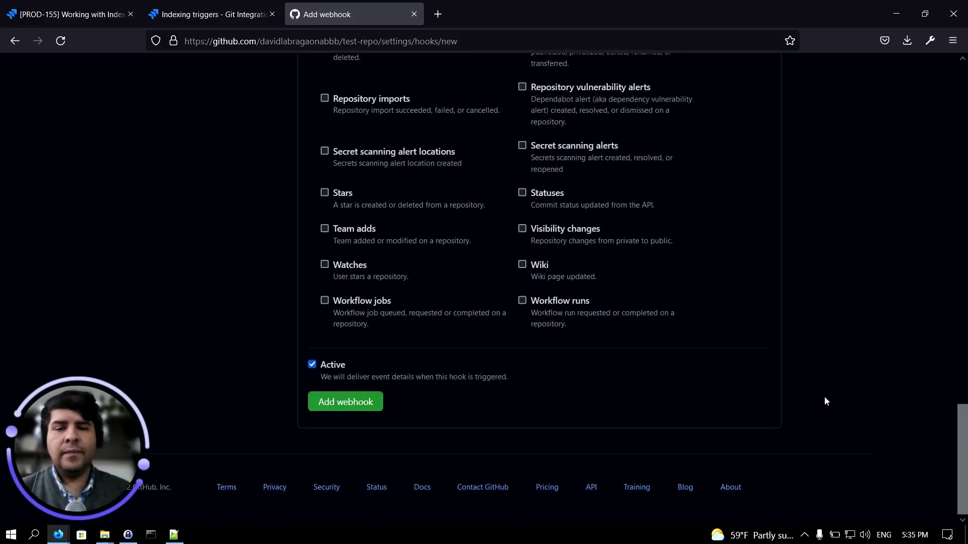
Add the webhook, check Jira's Indexing triggers page, then return to the test-repo code page.
left_click(345, 402)
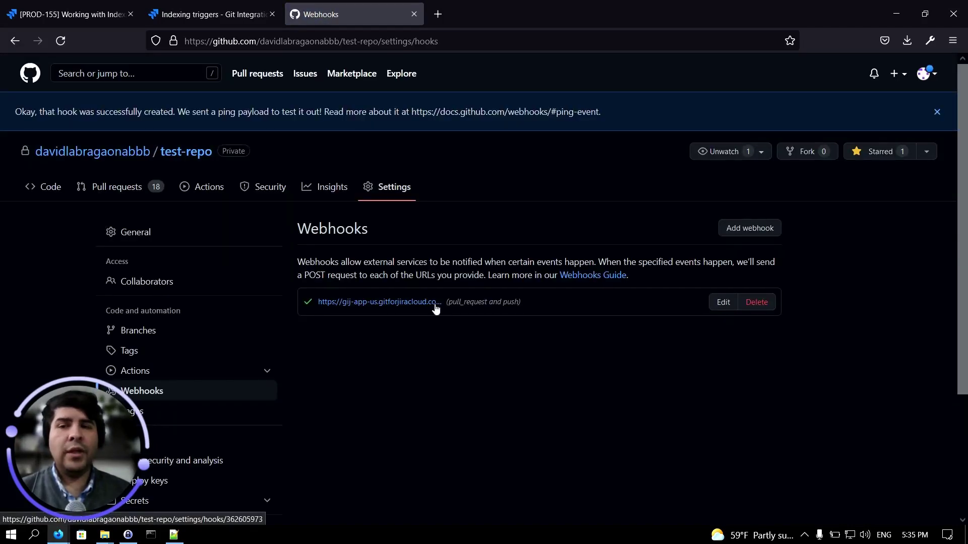
left_click(231, 12)
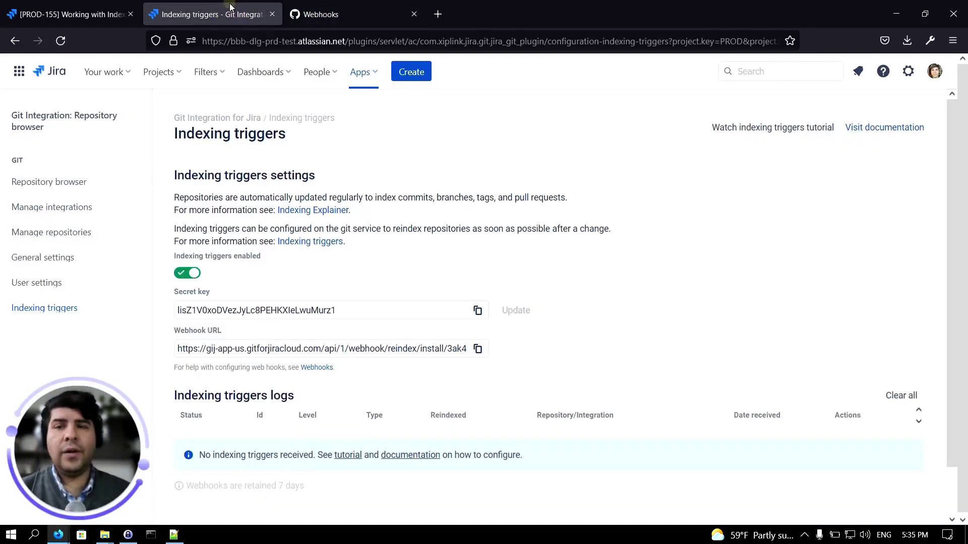
left_click(353, 14)
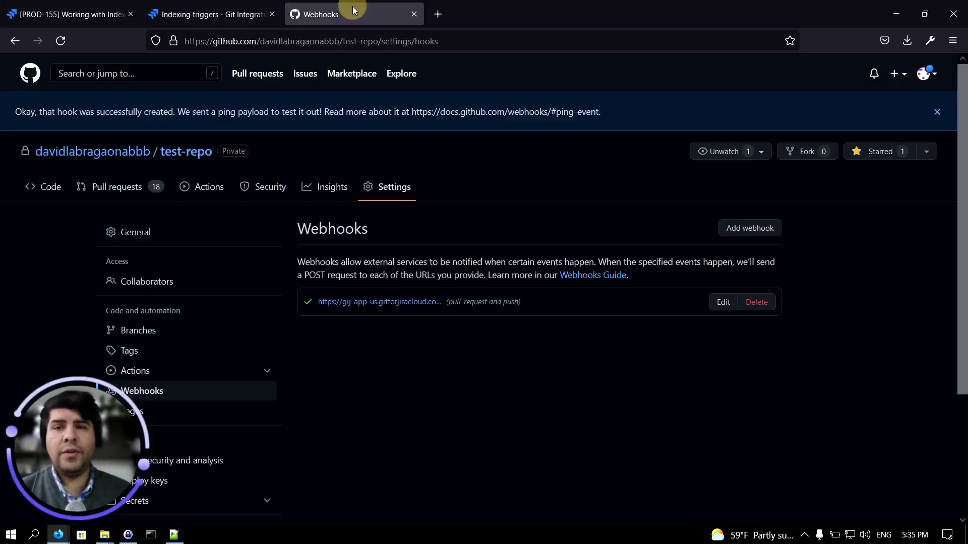
left_click(177, 154)
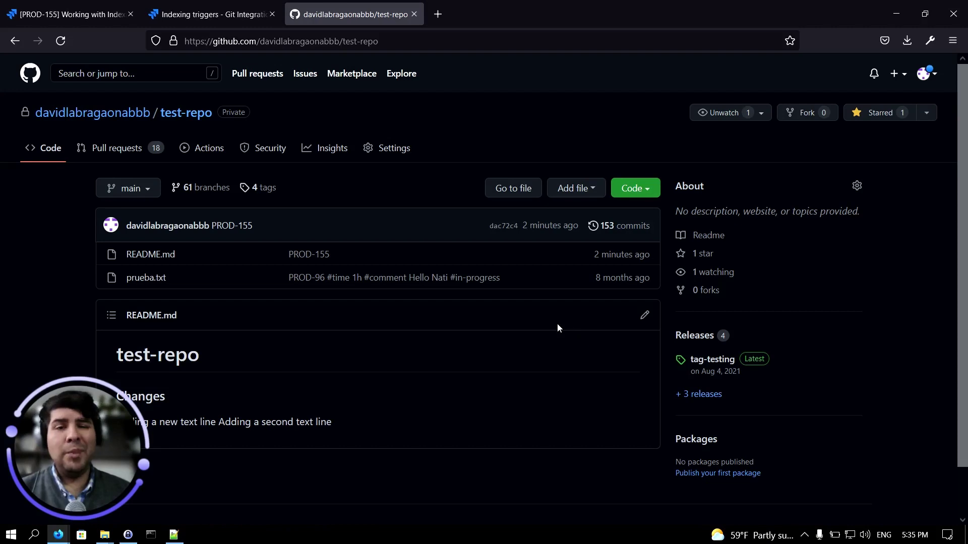
Edit README.md on GitHub to add the line 'Adding a third line.'.
scroll(569, 328, "down", 2)
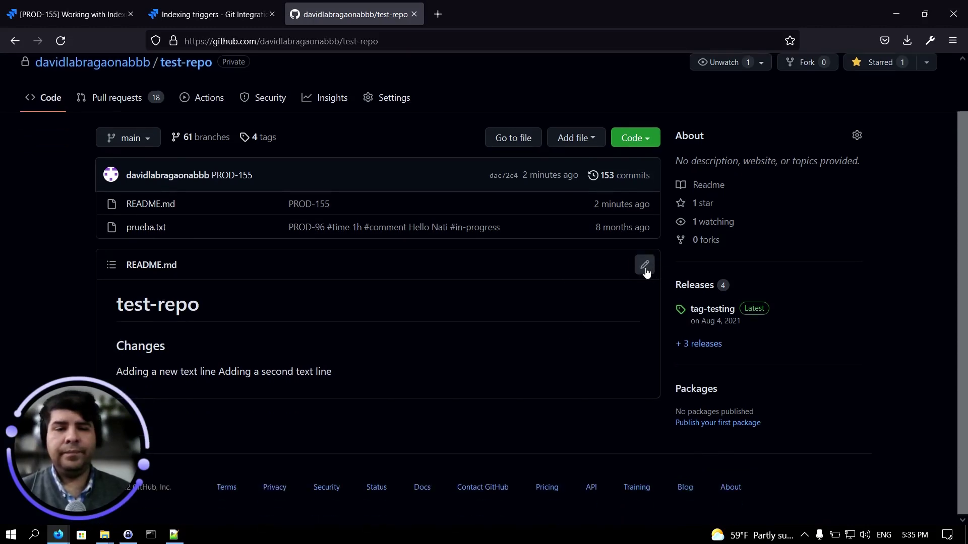
left_click(645, 267)
scroll(297, 301, "down", 5)
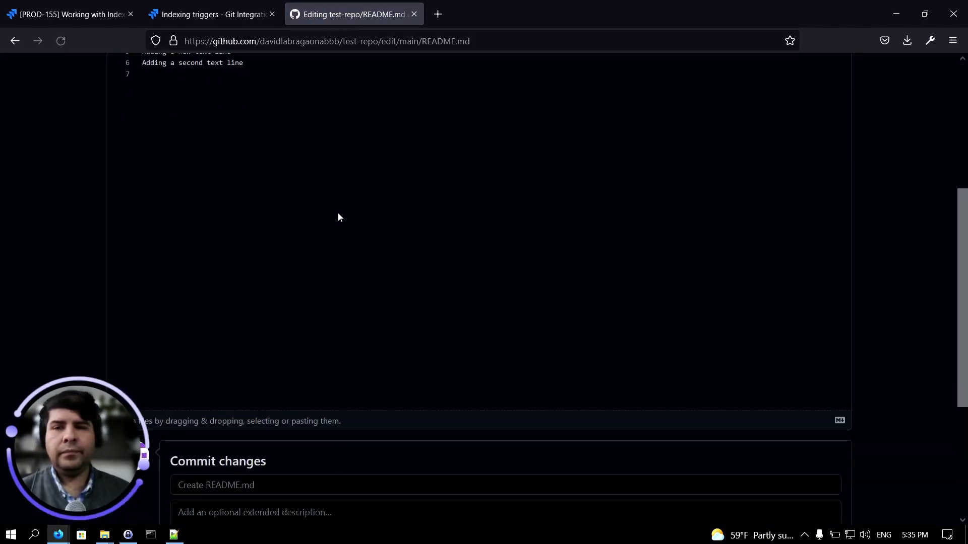
scroll(342, 212, "up", 2)
type("Adding a third line.")
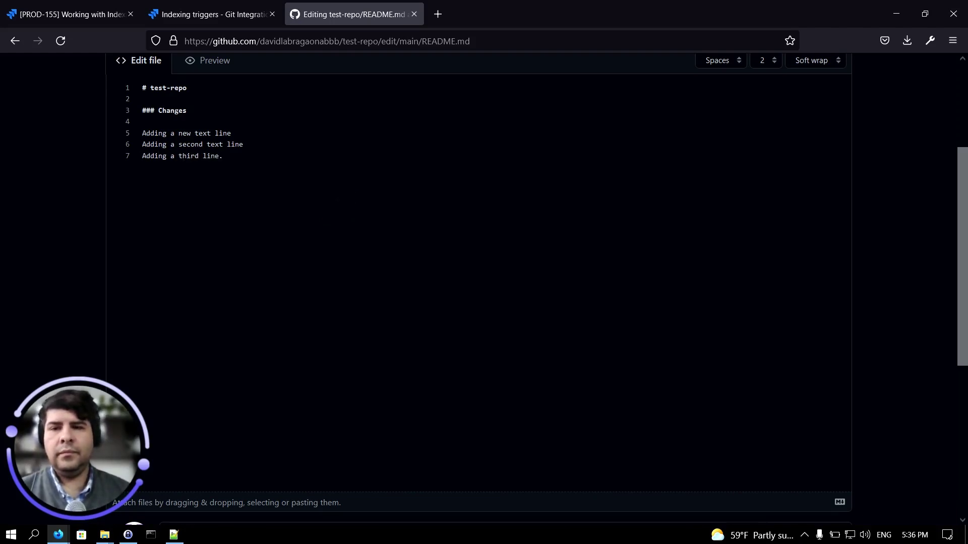
Commit the README change to main with the message PROD-155.
scroll(430, 145, "down", 5)
left_click(341, 317)
type("PROD-155")
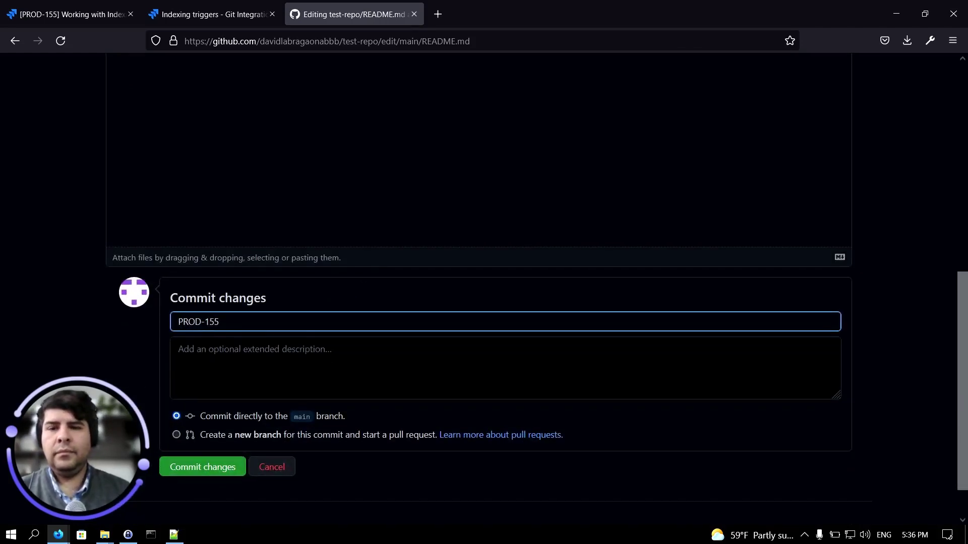
left_click(229, 467)
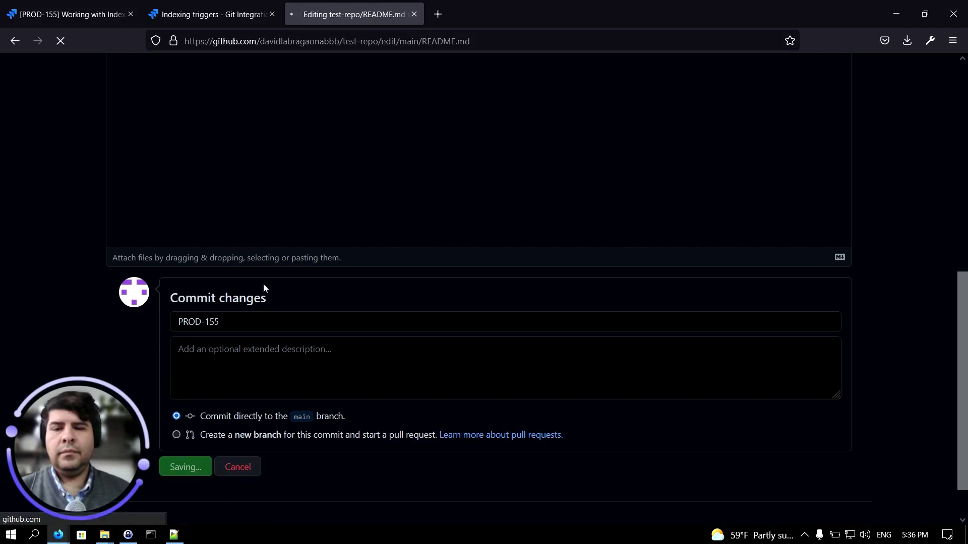
Reload Jira issue PROD-155 and filter its activity to Git Commits, now showing 2 commits.
left_click(70, 14)
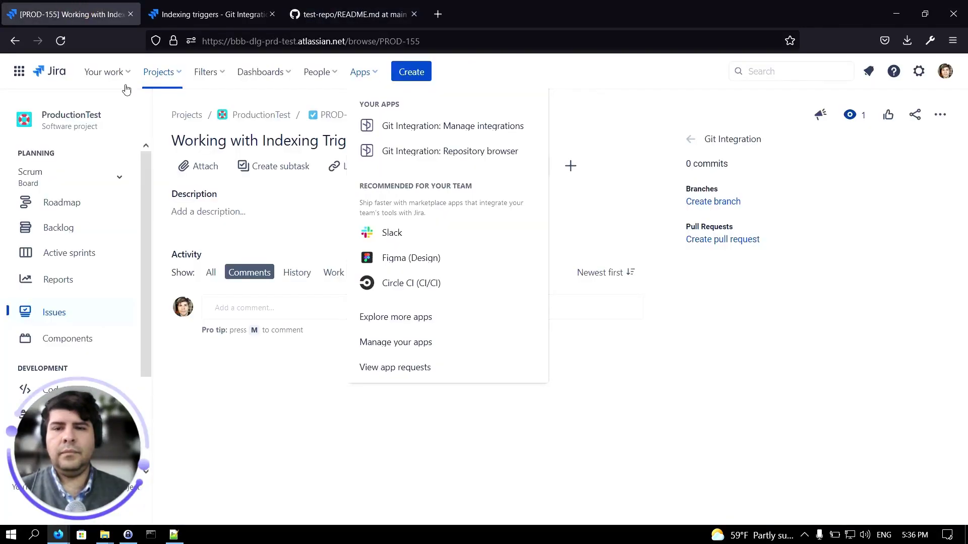
left_click(252, 421)
key("F5")
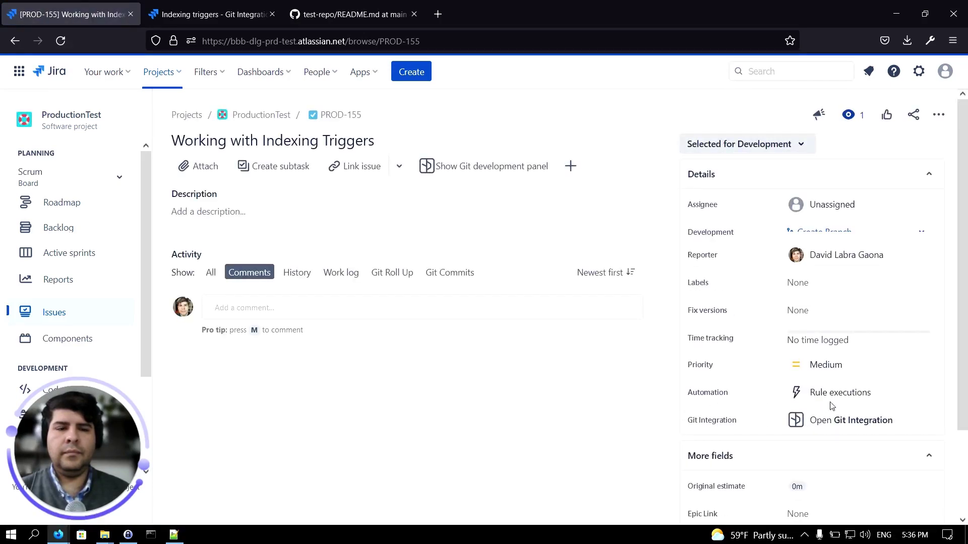
left_click(833, 447)
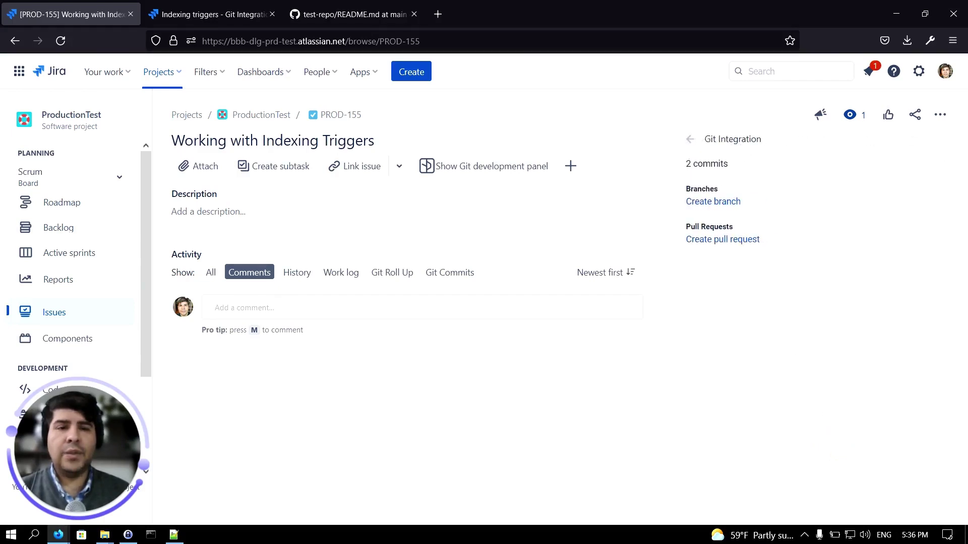
left_click(469, 277)
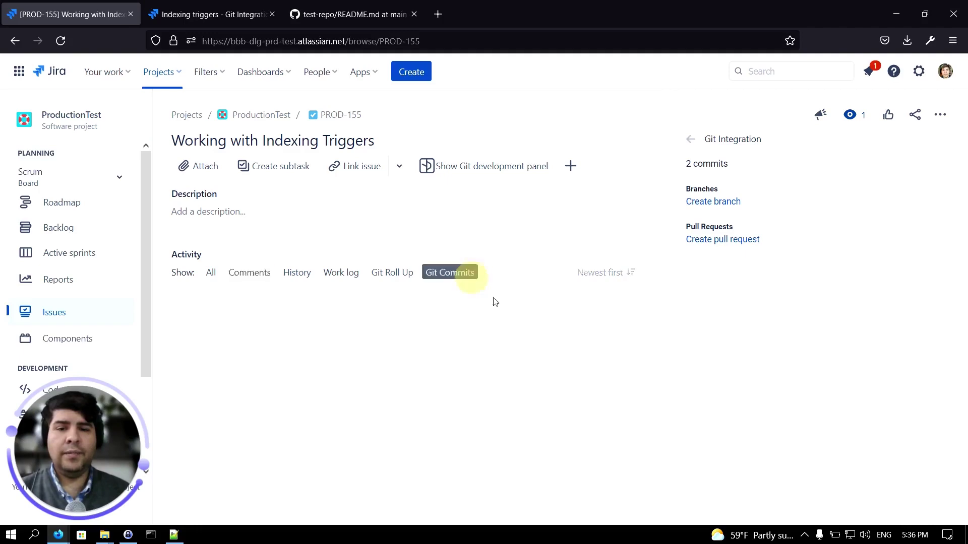